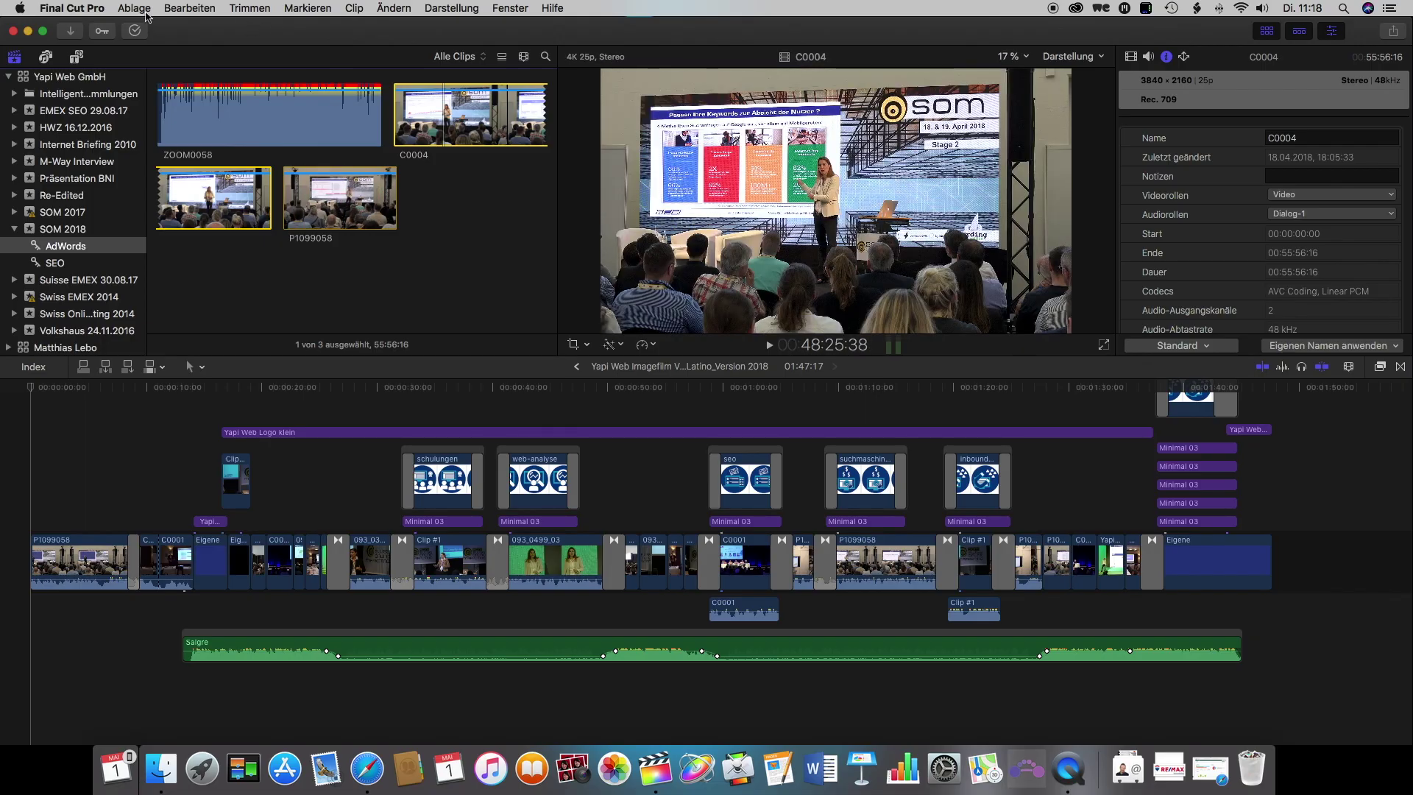
Create a 1080p HD 24p project named 'AdWords Vortrag 18.04.2018' in the SOM 2018 event.
left_click(147, 13)
mouse_move(177, 30)
left_click(361, 31)
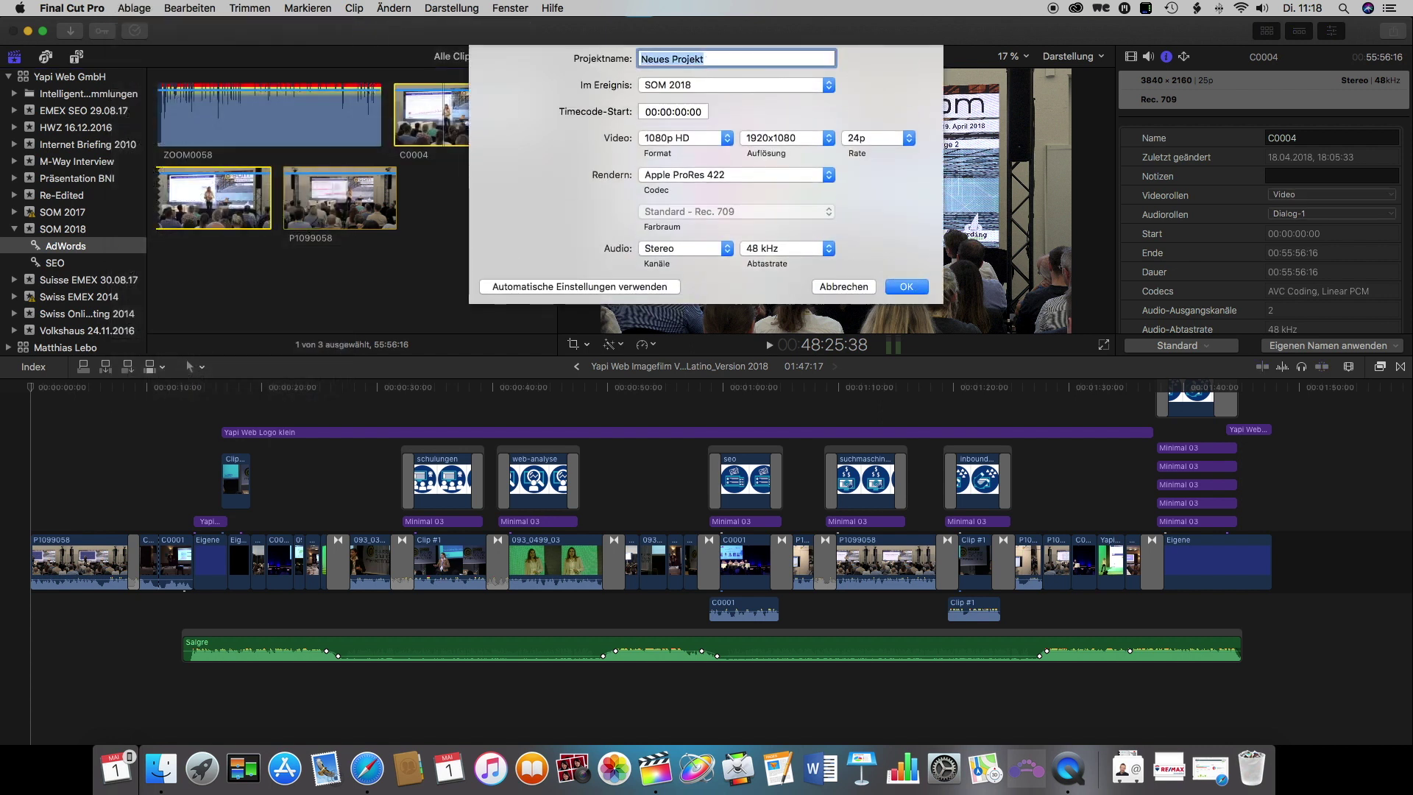
type("AdWords Vor")
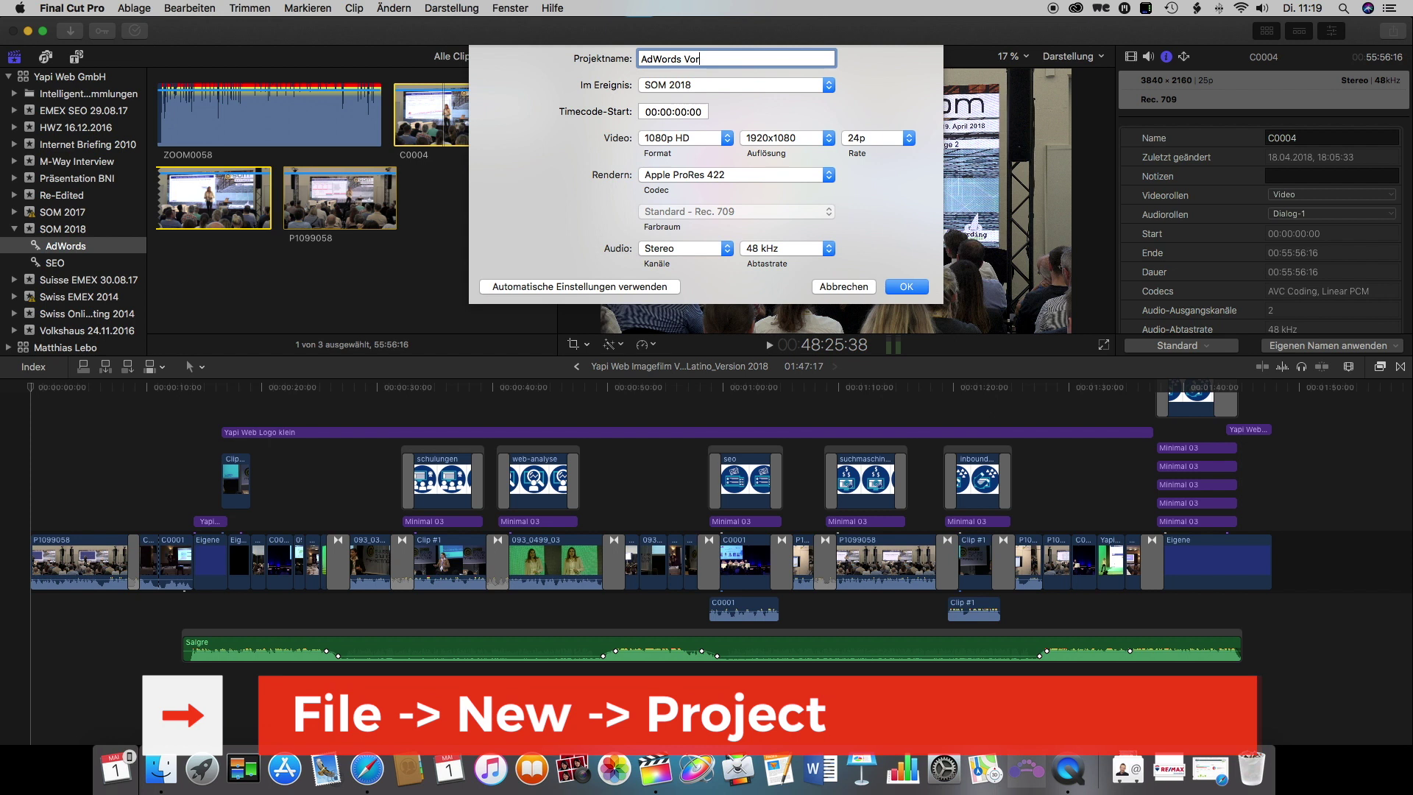
type("trag 18.04.2018")
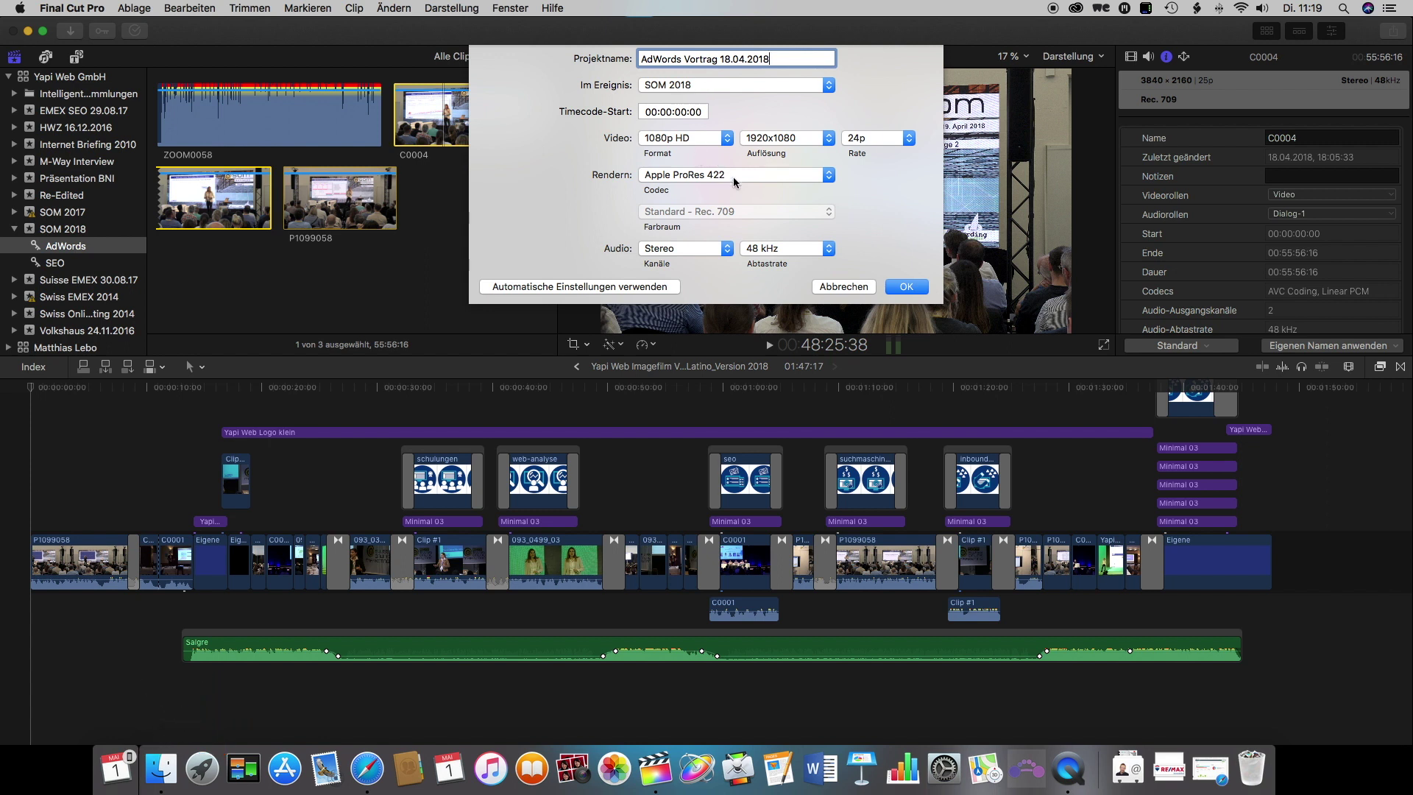
left_click(910, 288)
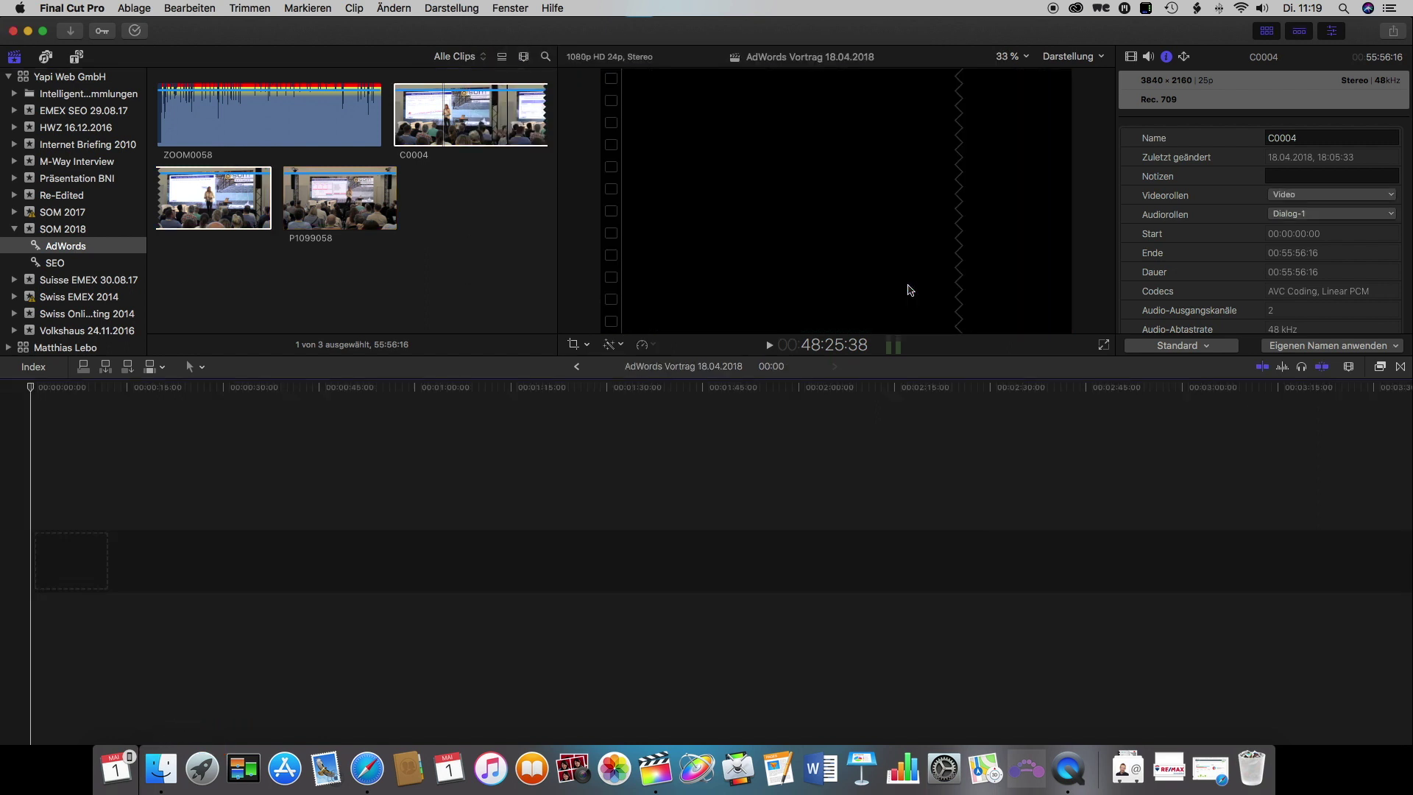
Combine clips C0004 and P1099058 into an audio-synced multicam clip named 'AdWords Vortrag 18.04.2018'.
left_click(439, 118)
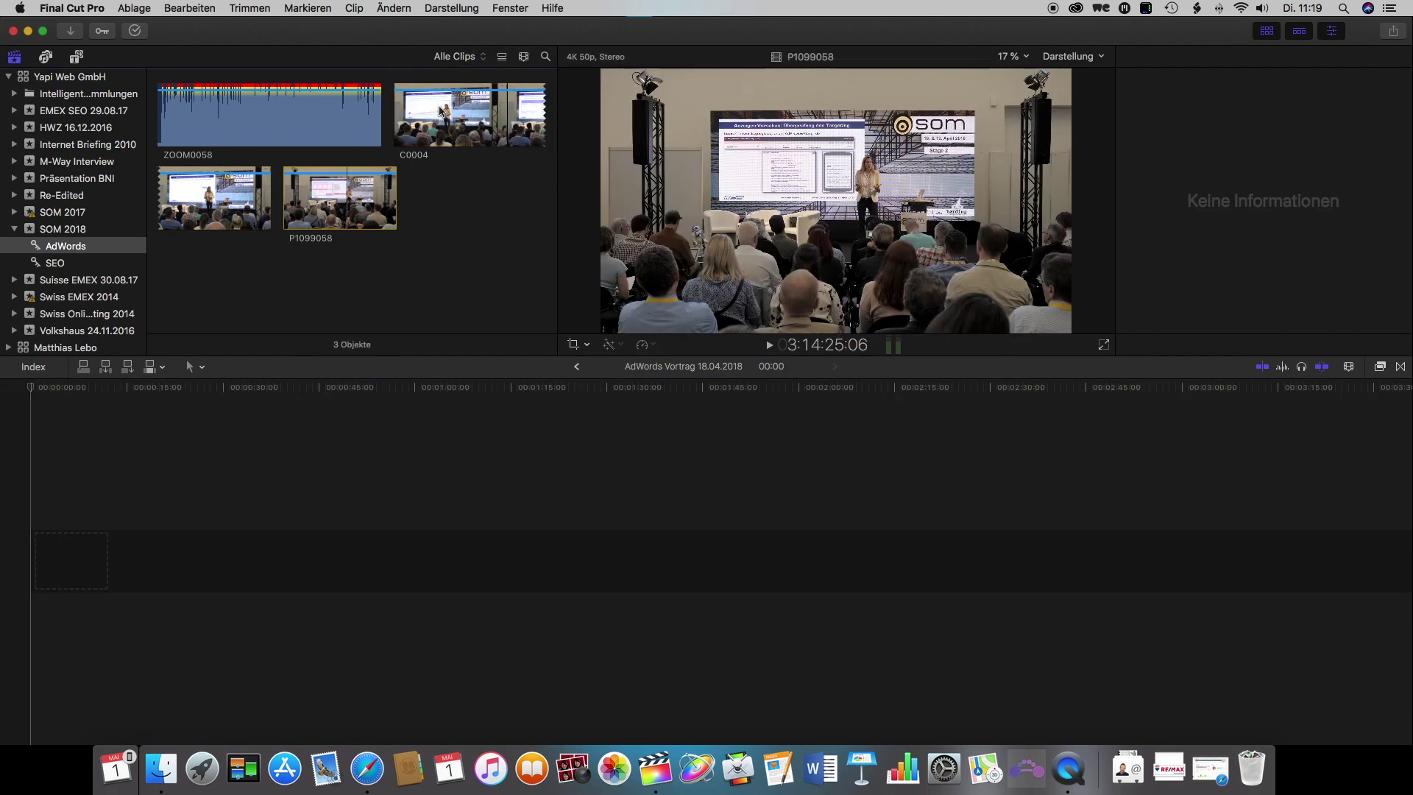
left_click(312, 210, "super")
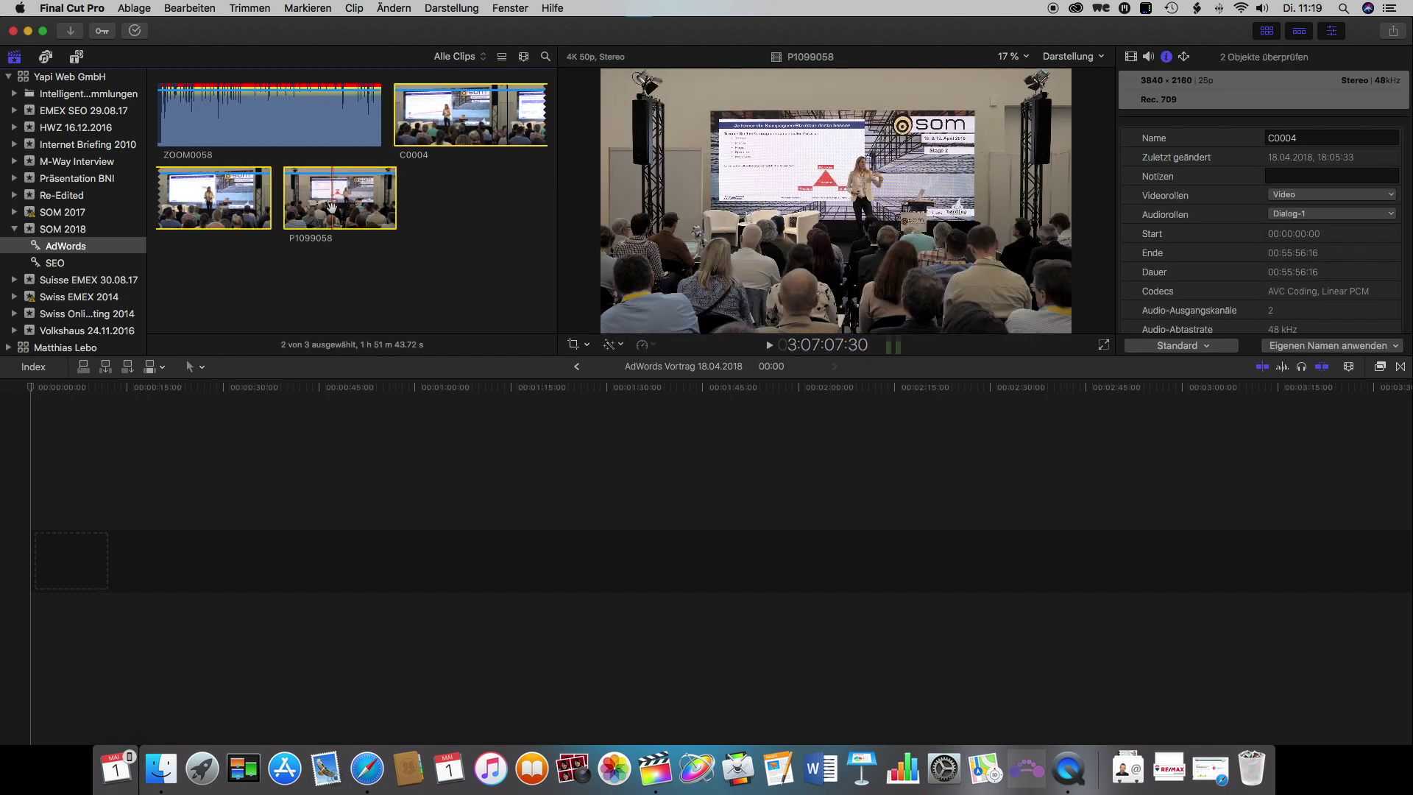
right_click(334, 208)
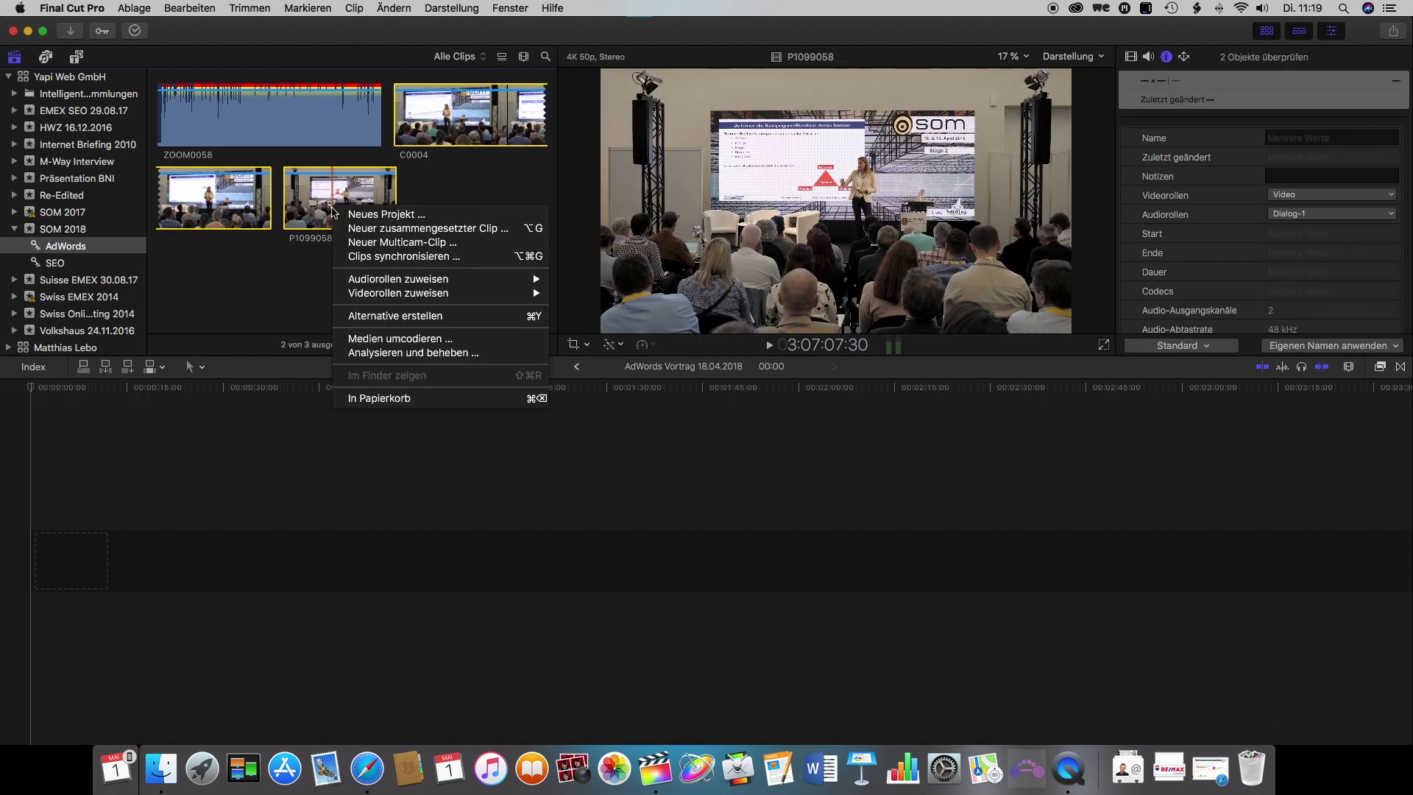
left_click(436, 242)
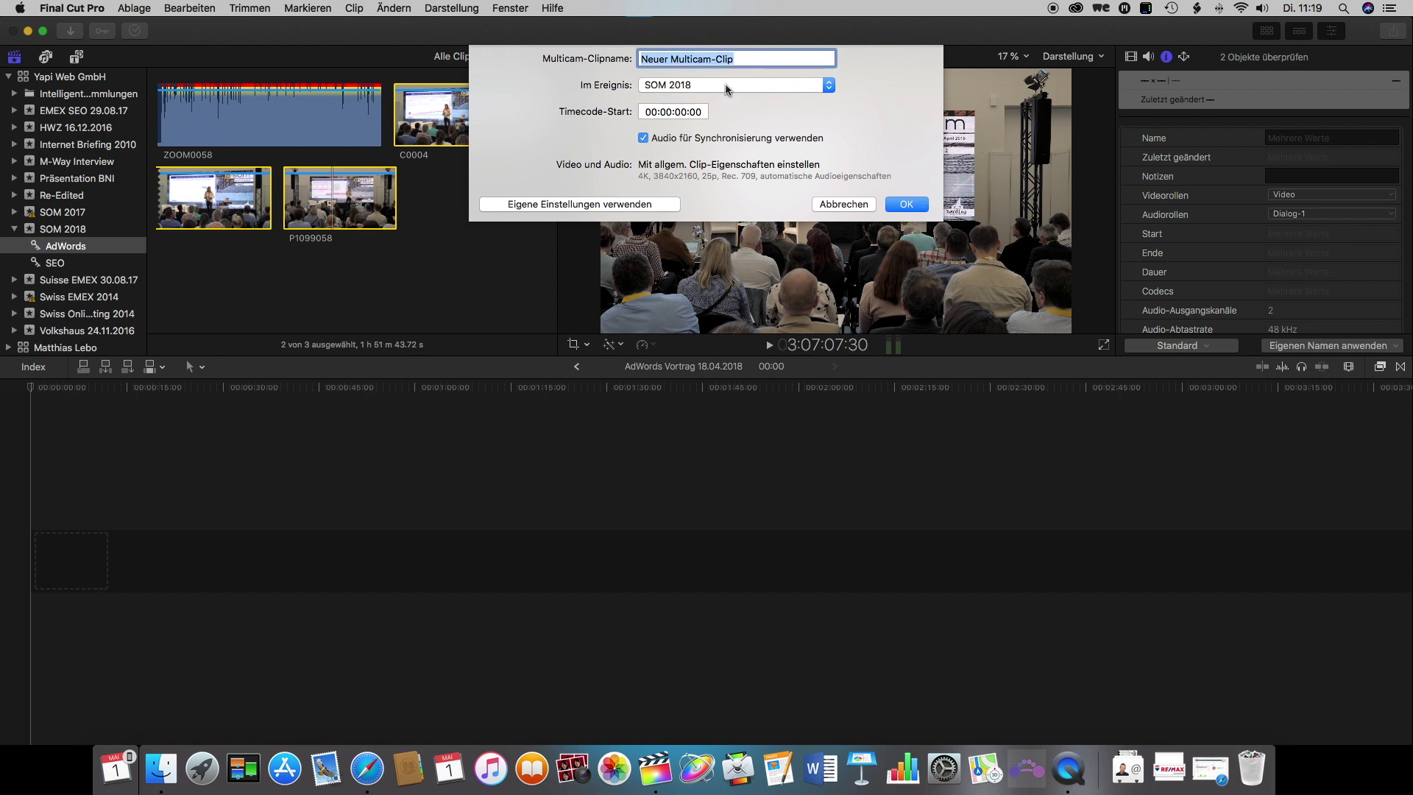
type("AdWords")
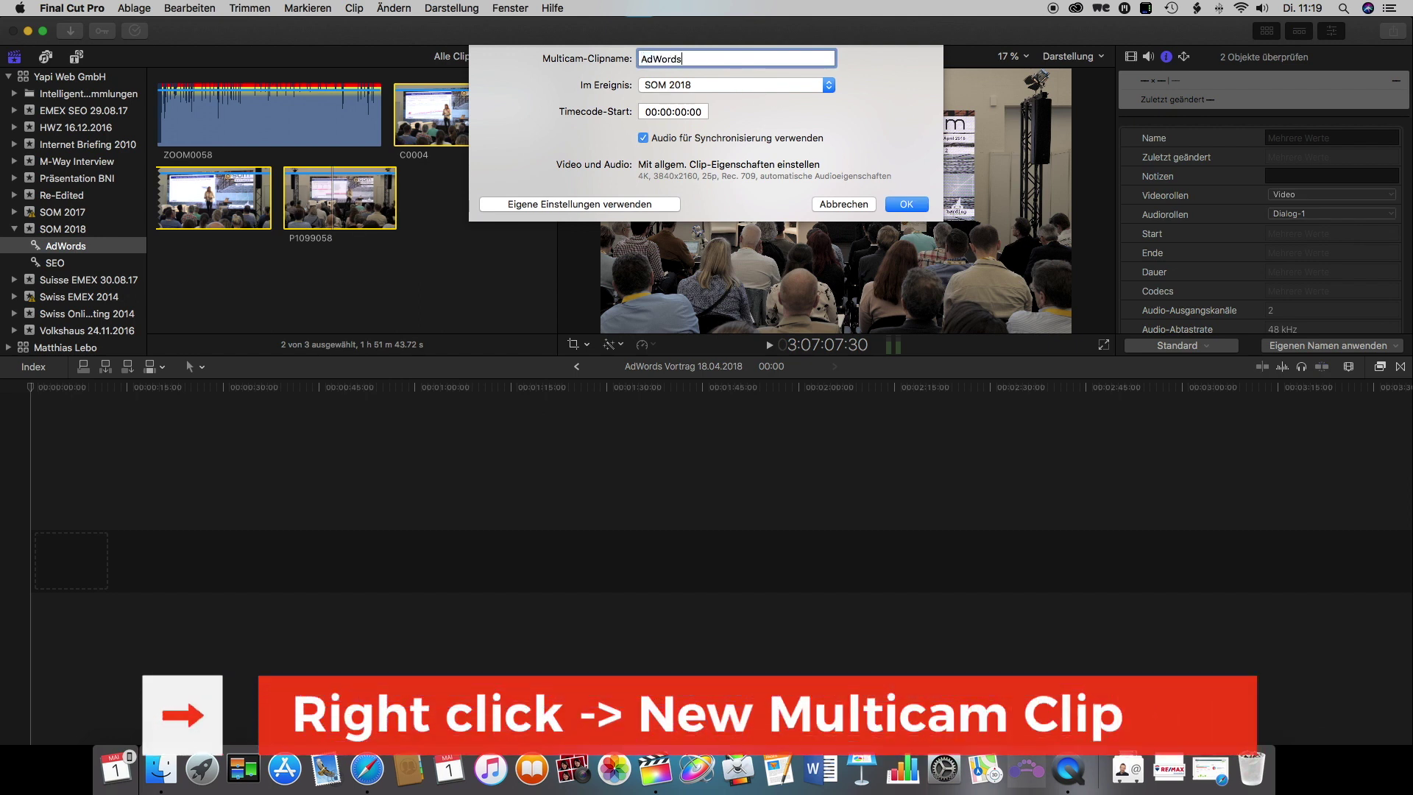
type(" Vortrag 18.")
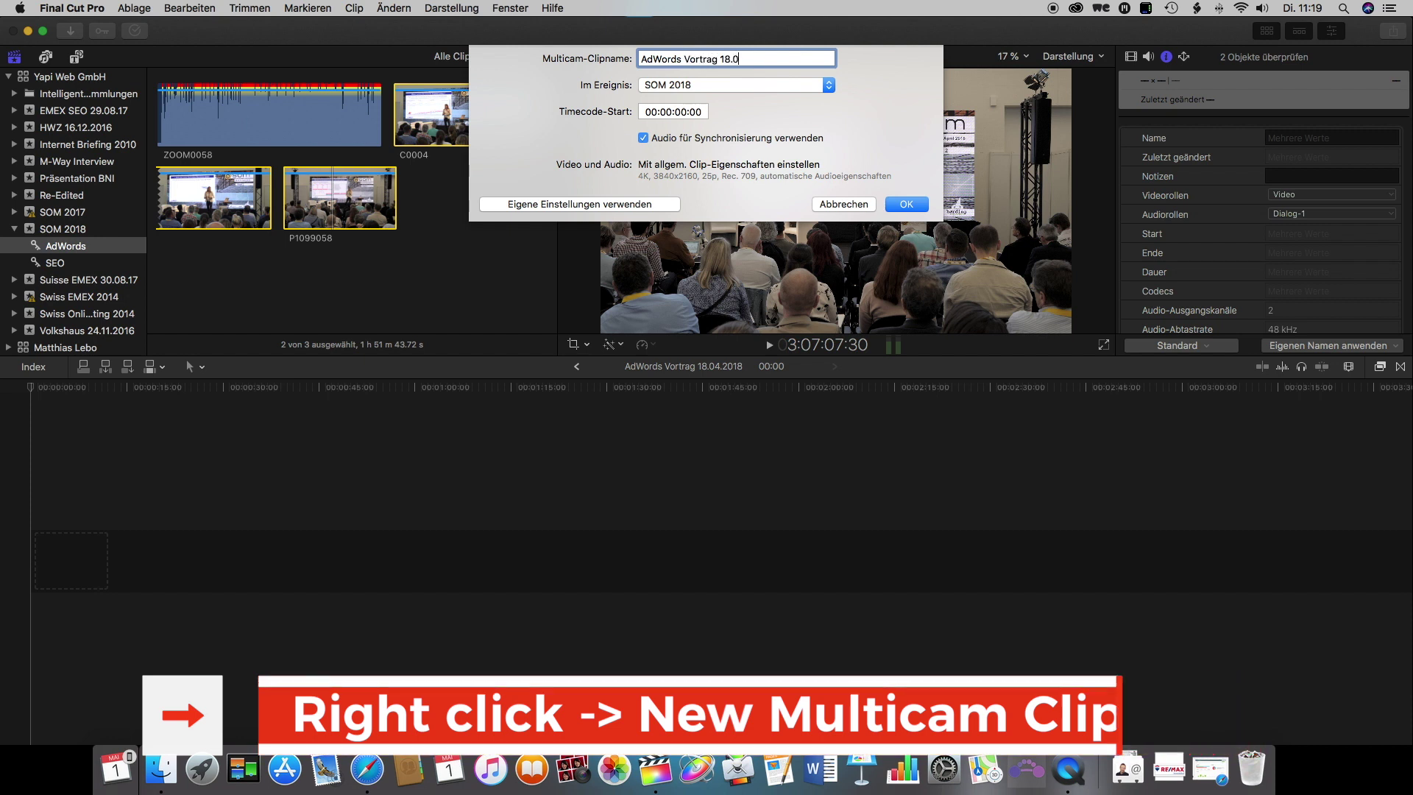
type("04.2018")
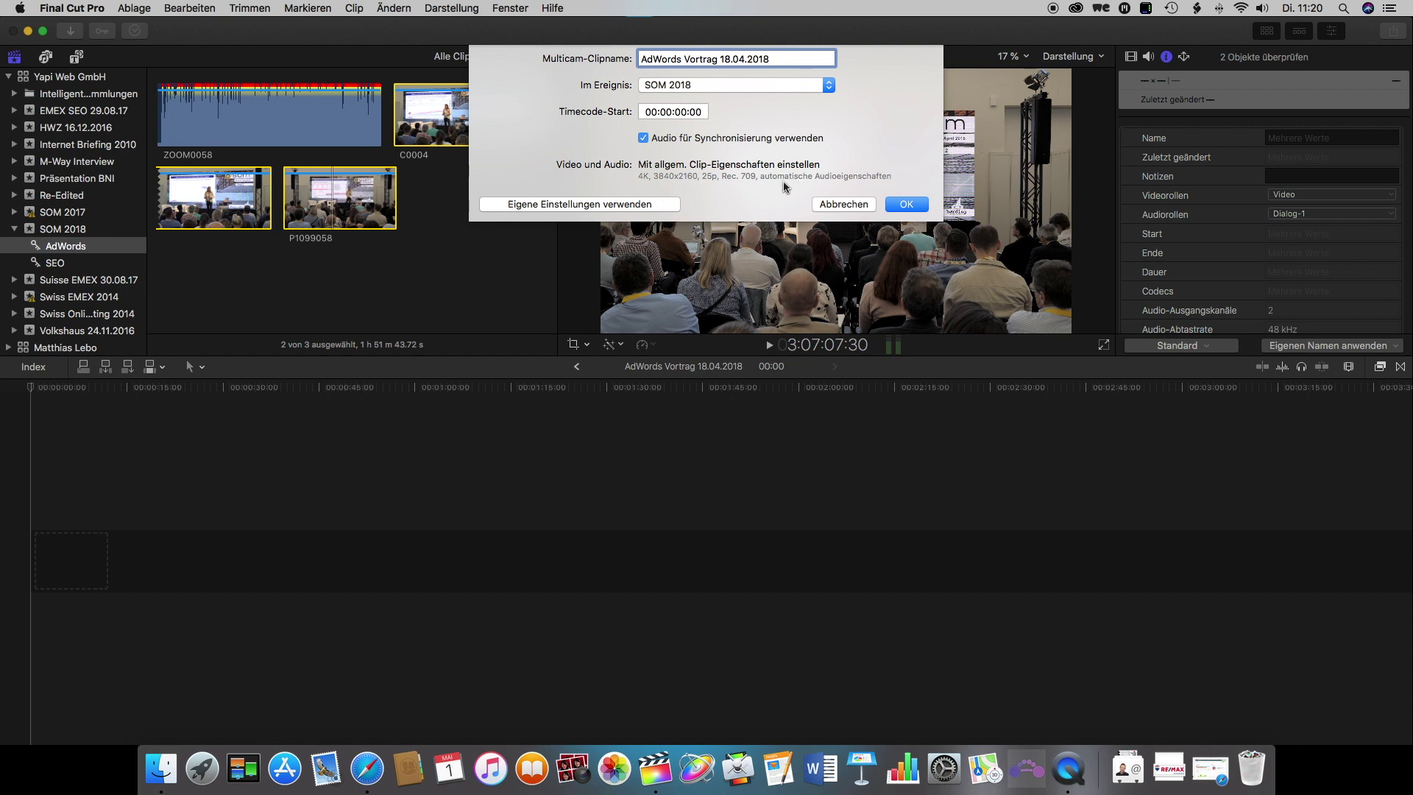
left_click(905, 206)
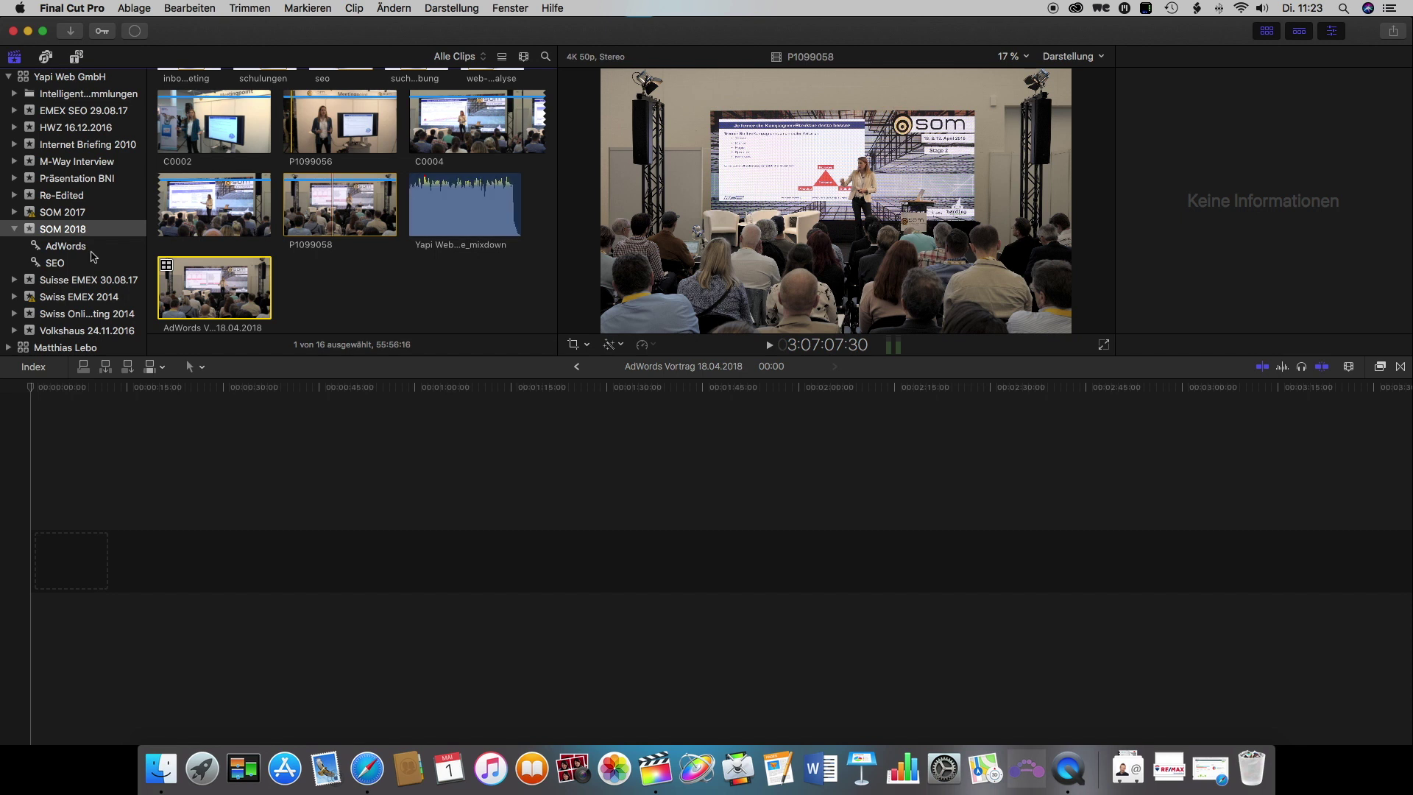
Append the 'AdWords Vortrag 18.04.2018' multicam clip to the project timeline and fit it to view.
left_click(248, 269)
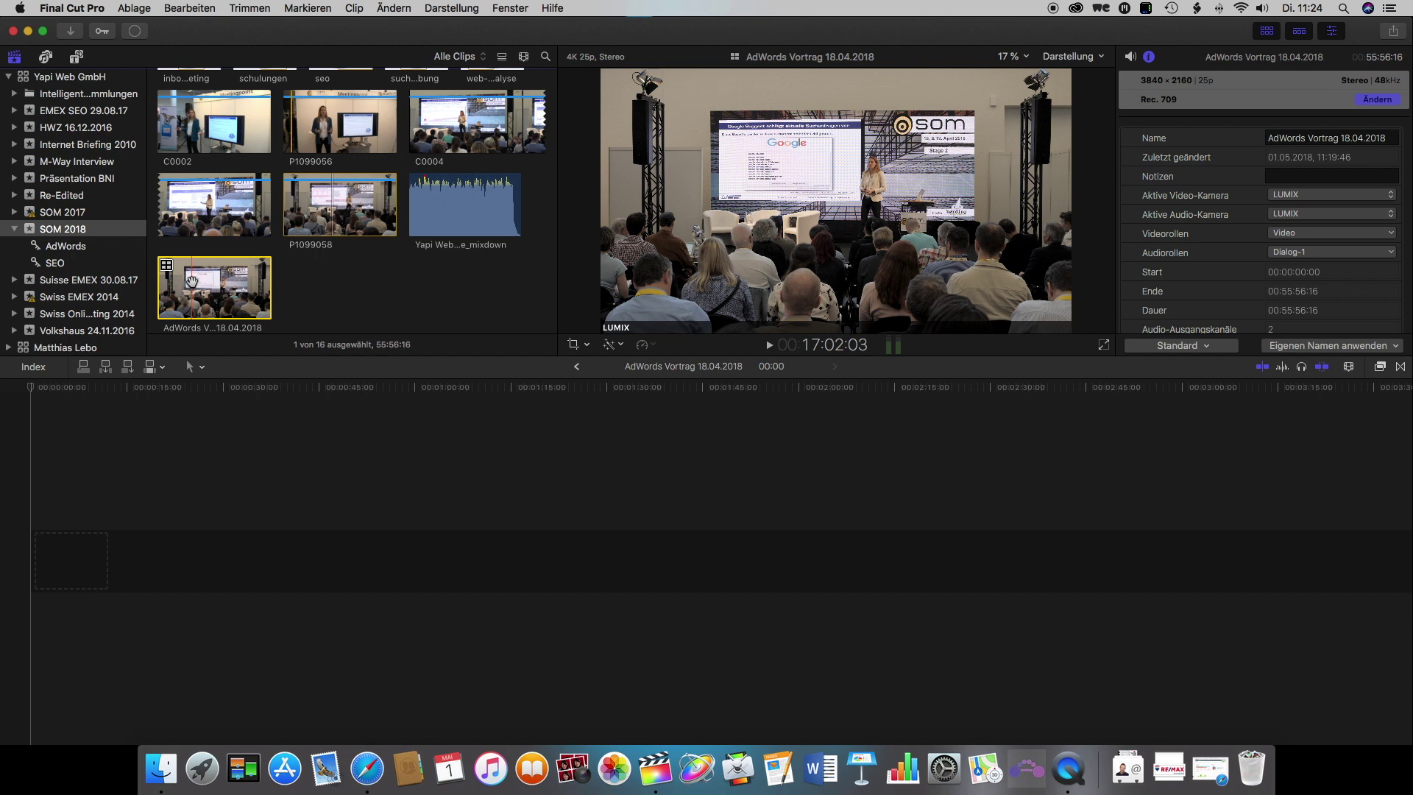
key("e")
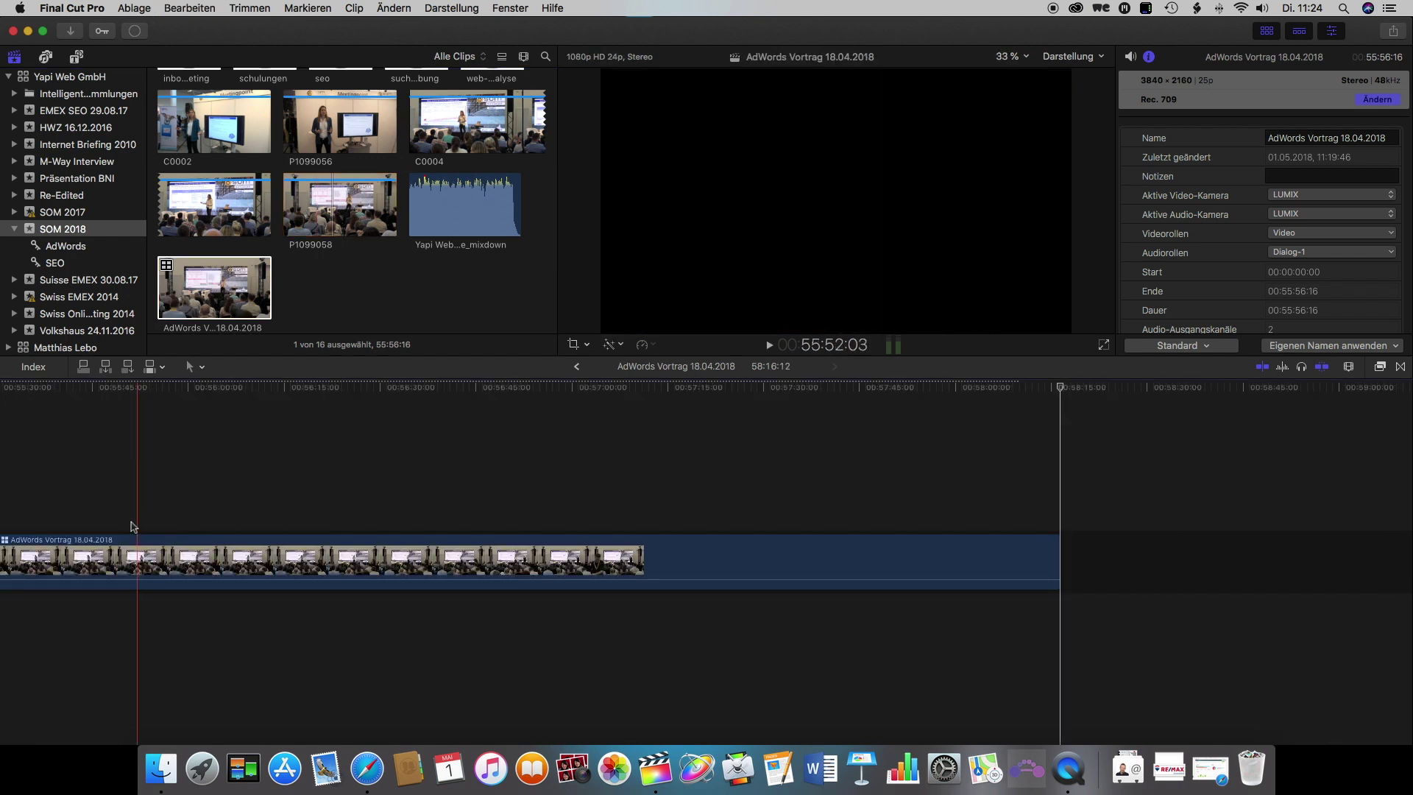
key("shift+z")
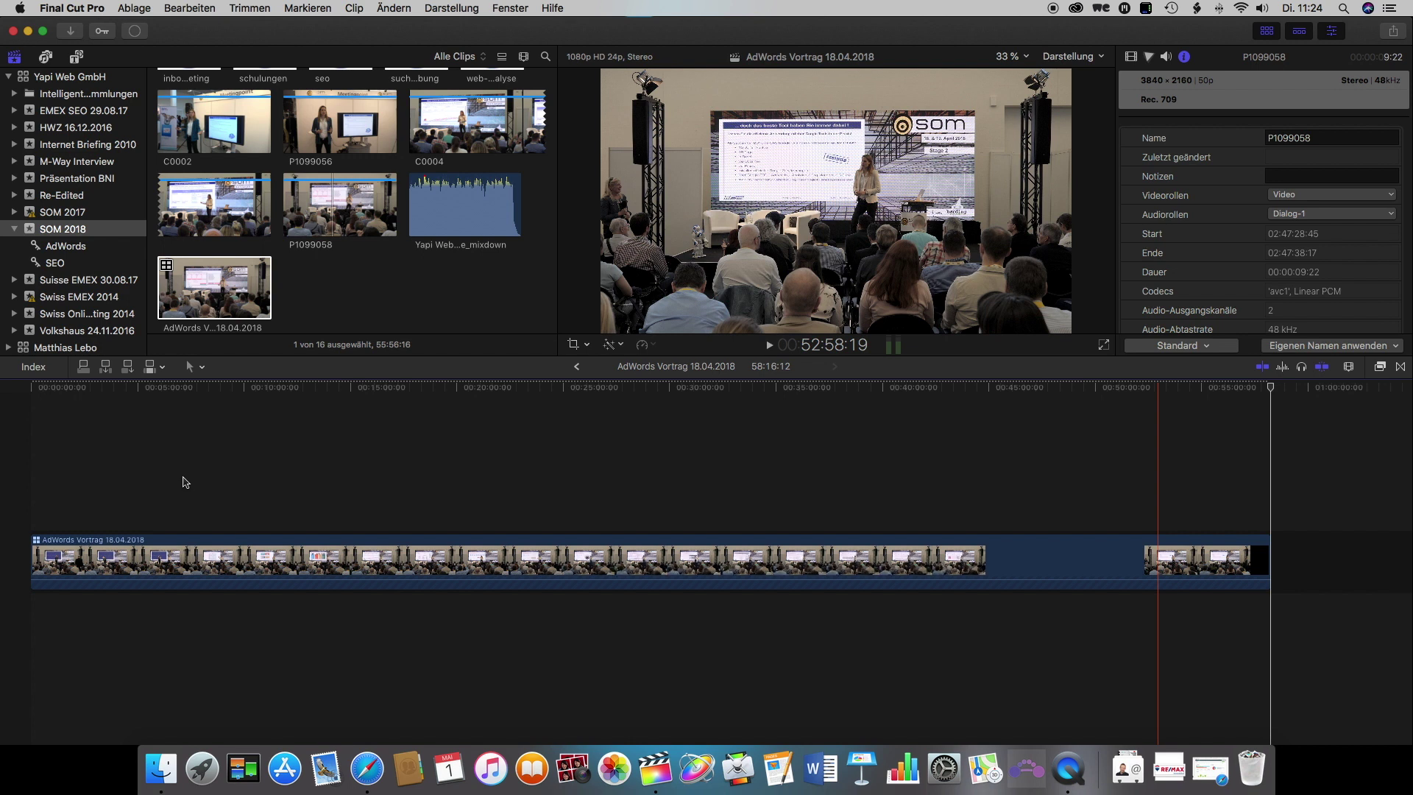
left_click(65, 478)
Turn on Kamerapositionen in the viewer's Darstellung menu to show the angle viewer.
left_click(1093, 59)
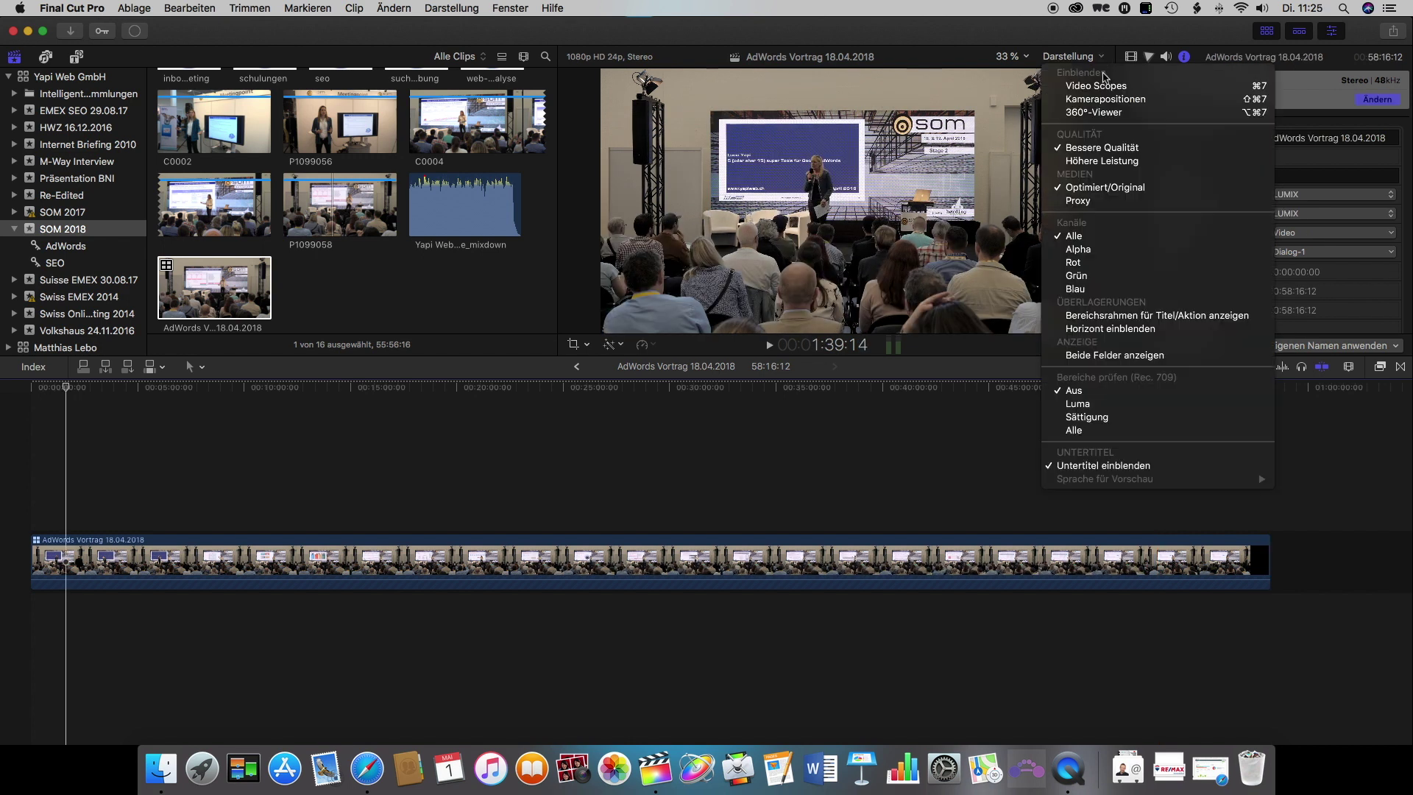
left_click(1104, 99)
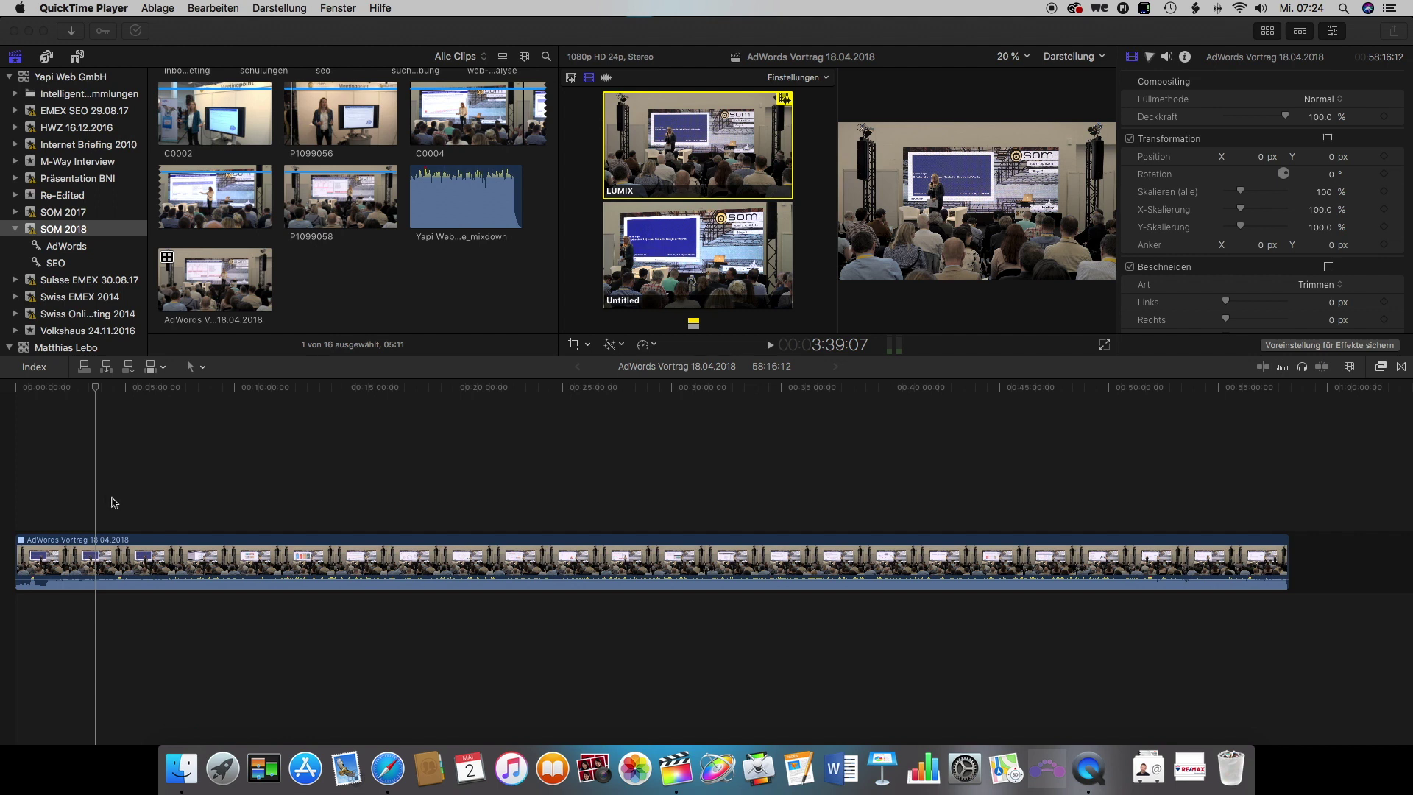
scroll(329, 116, "up", 1)
Transcode clip P1099056 to create its missing proxy media.
left_click(329, 116)
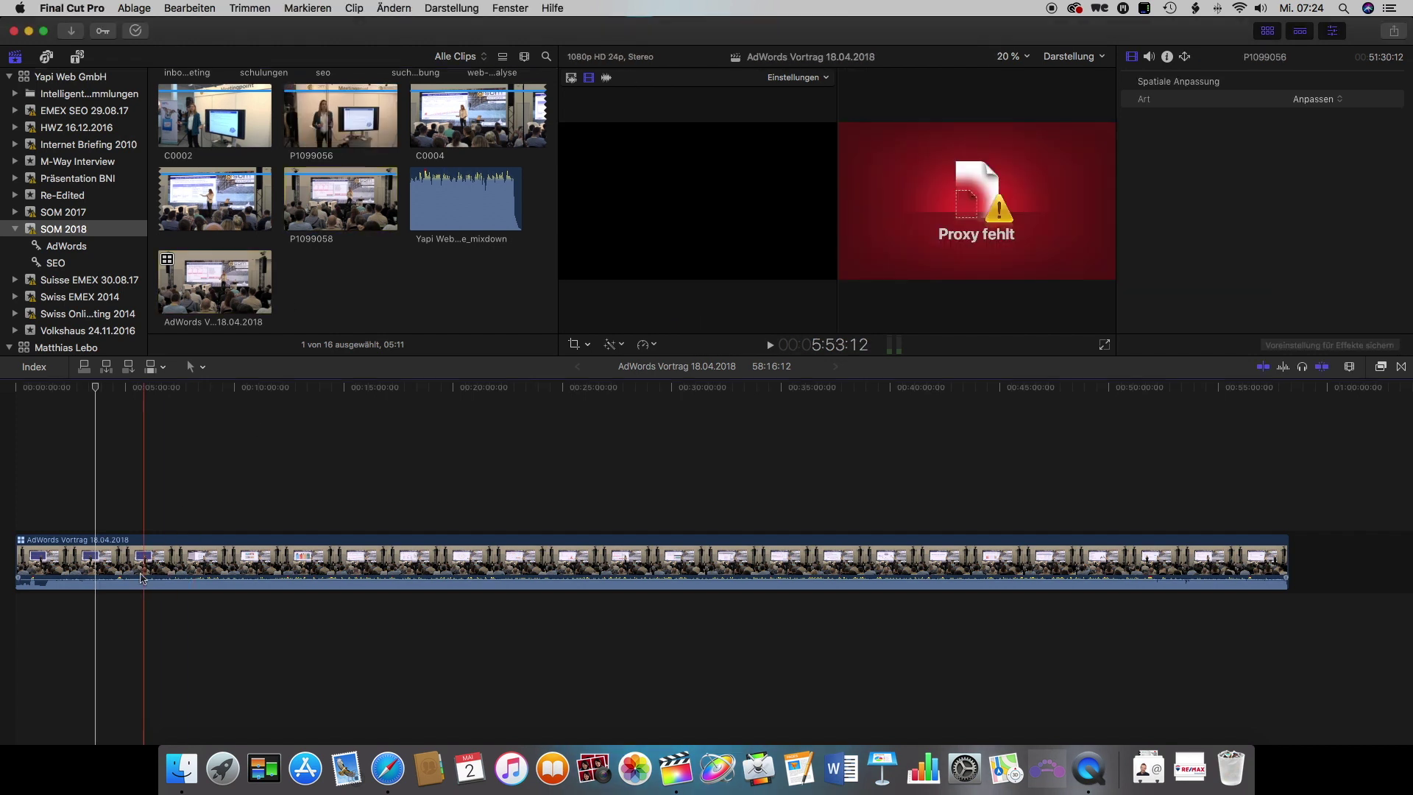
right_click(336, 134)
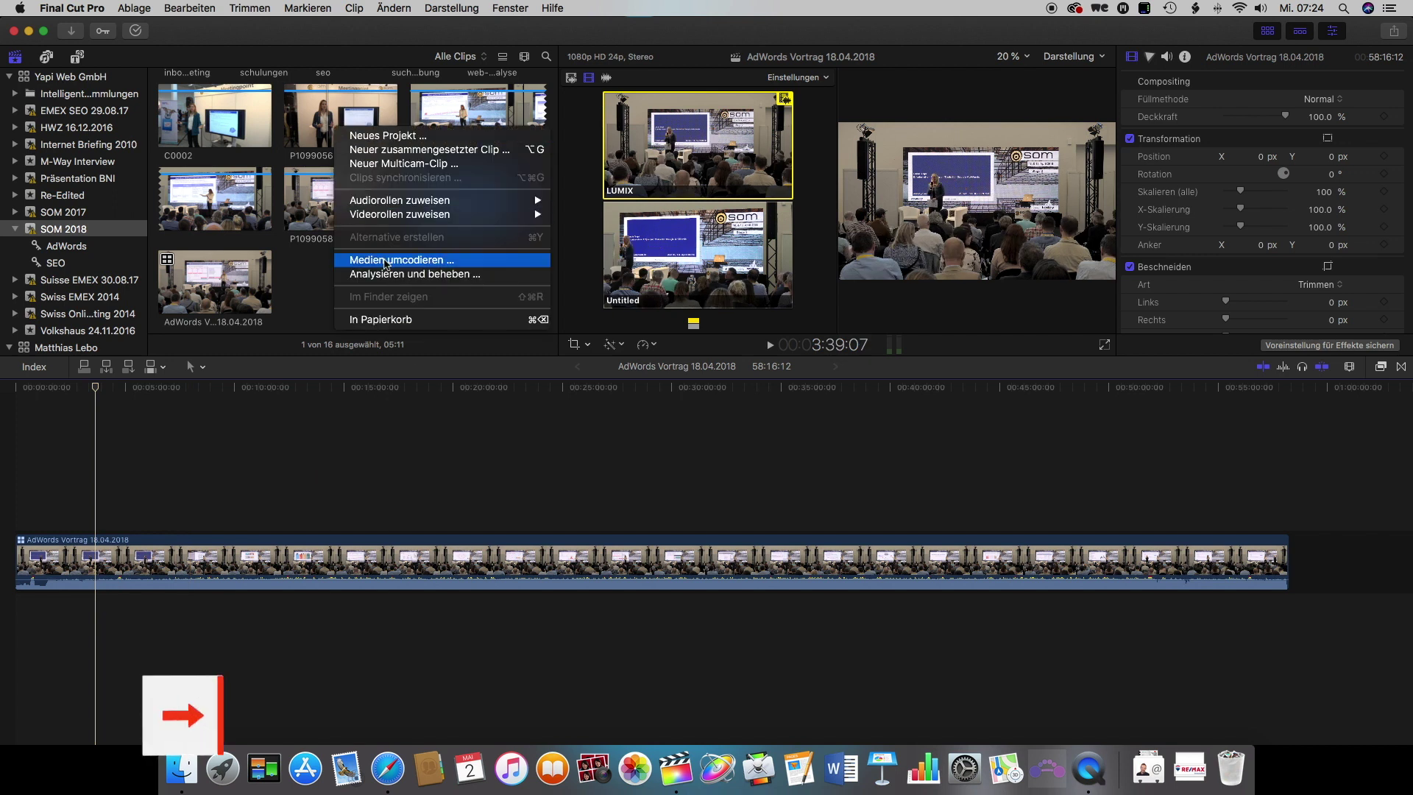
left_click(384, 262)
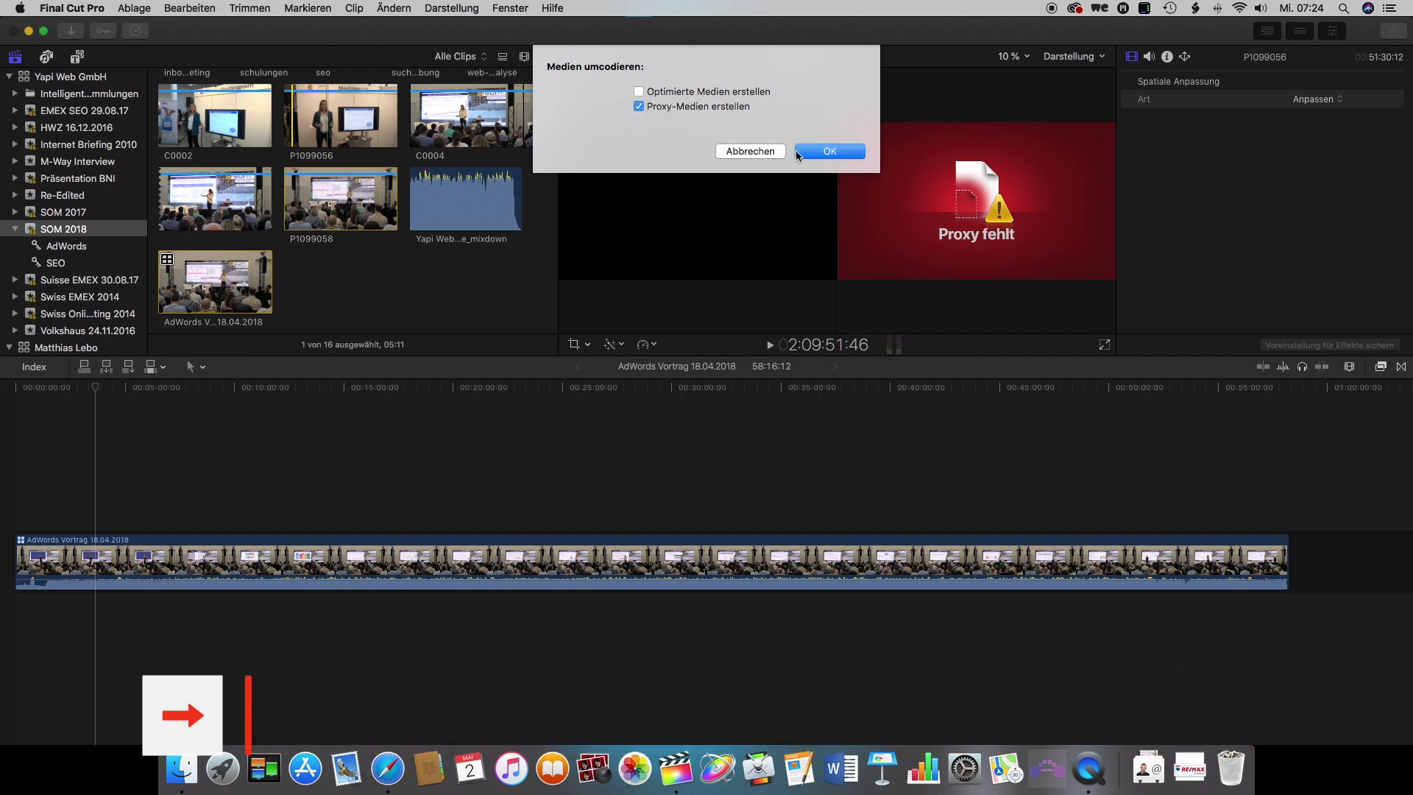
left_click(817, 151)
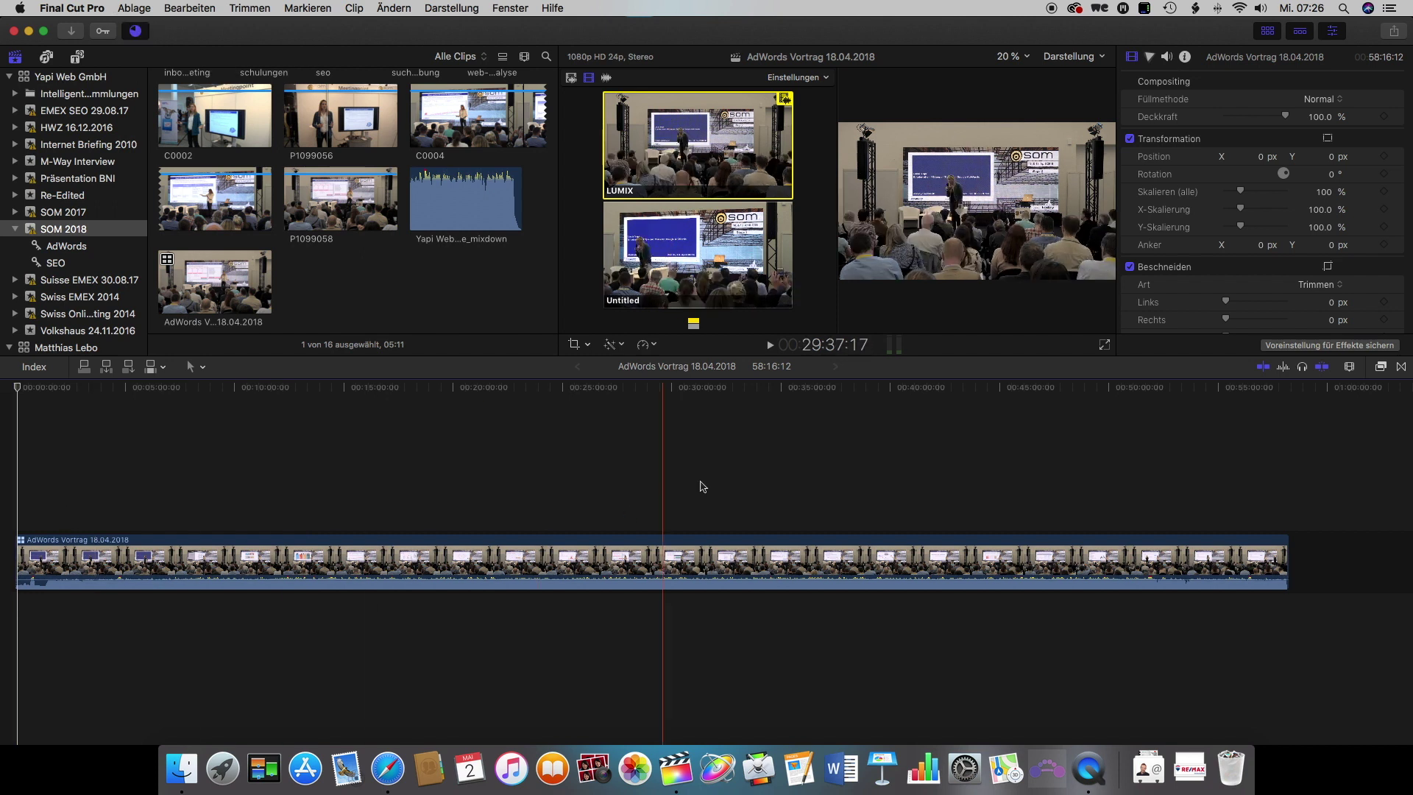
key("Home")
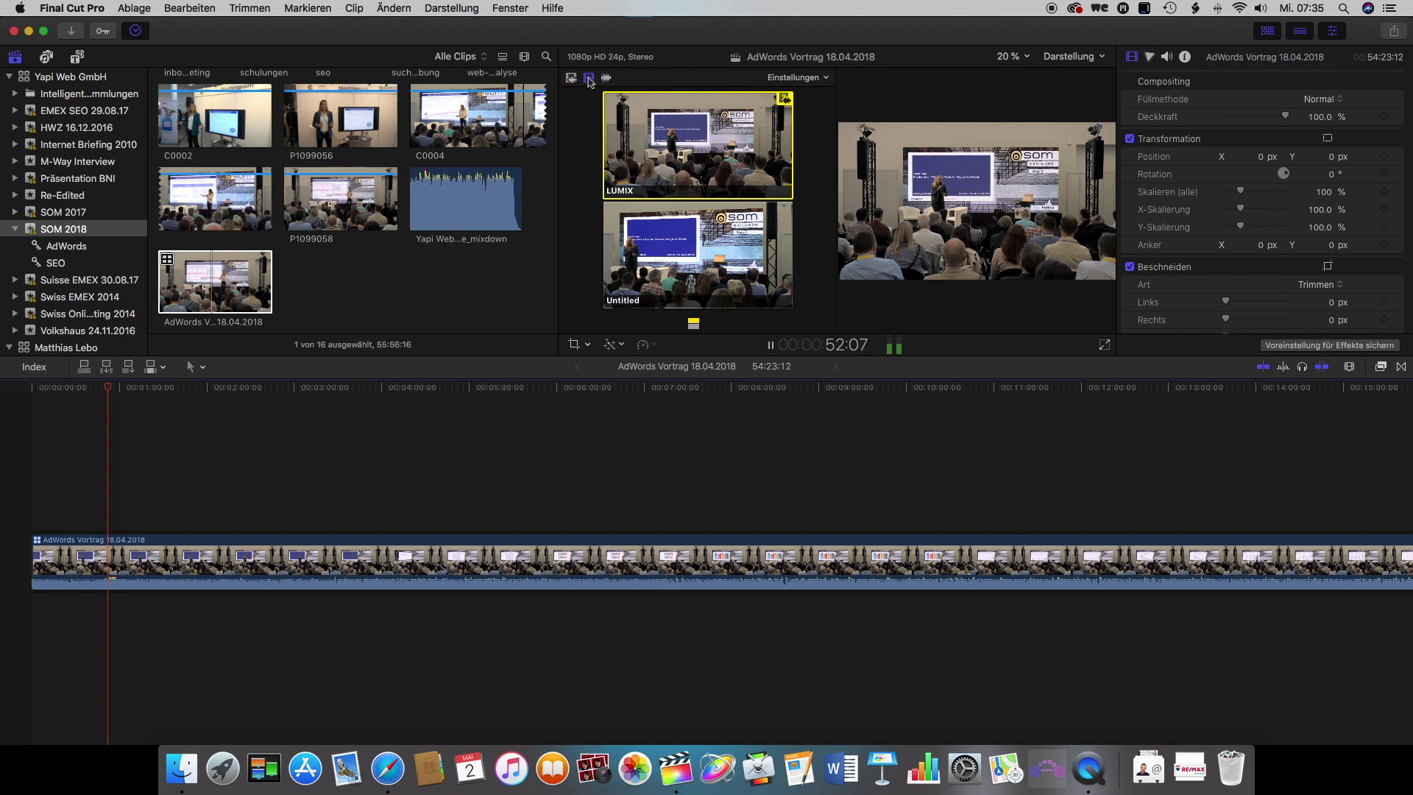
Cut the playing multicam clip between the Untitled and LUMIX angles using the angle viewer and keys 1/2.
left_click(679, 265)
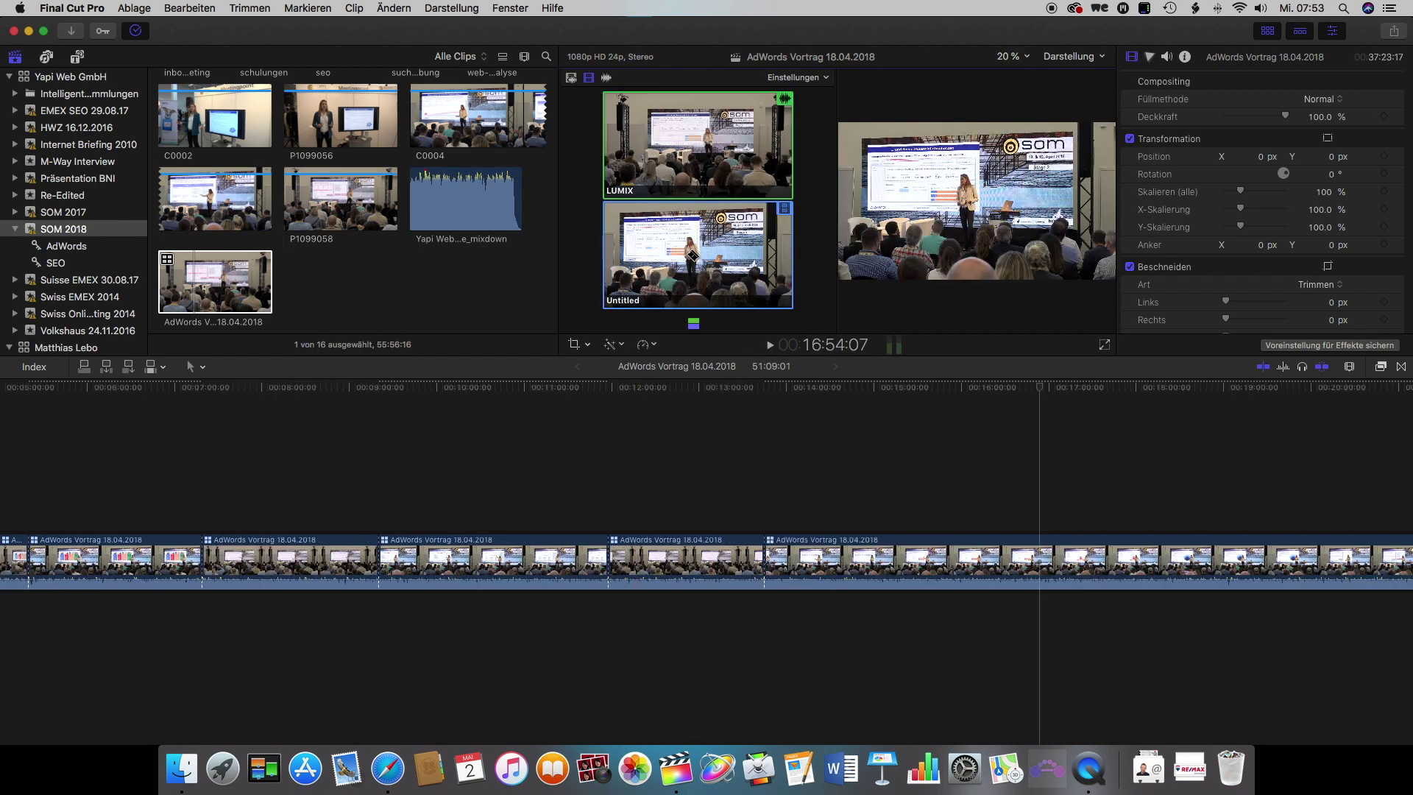
left_click(712, 138)
key("2")
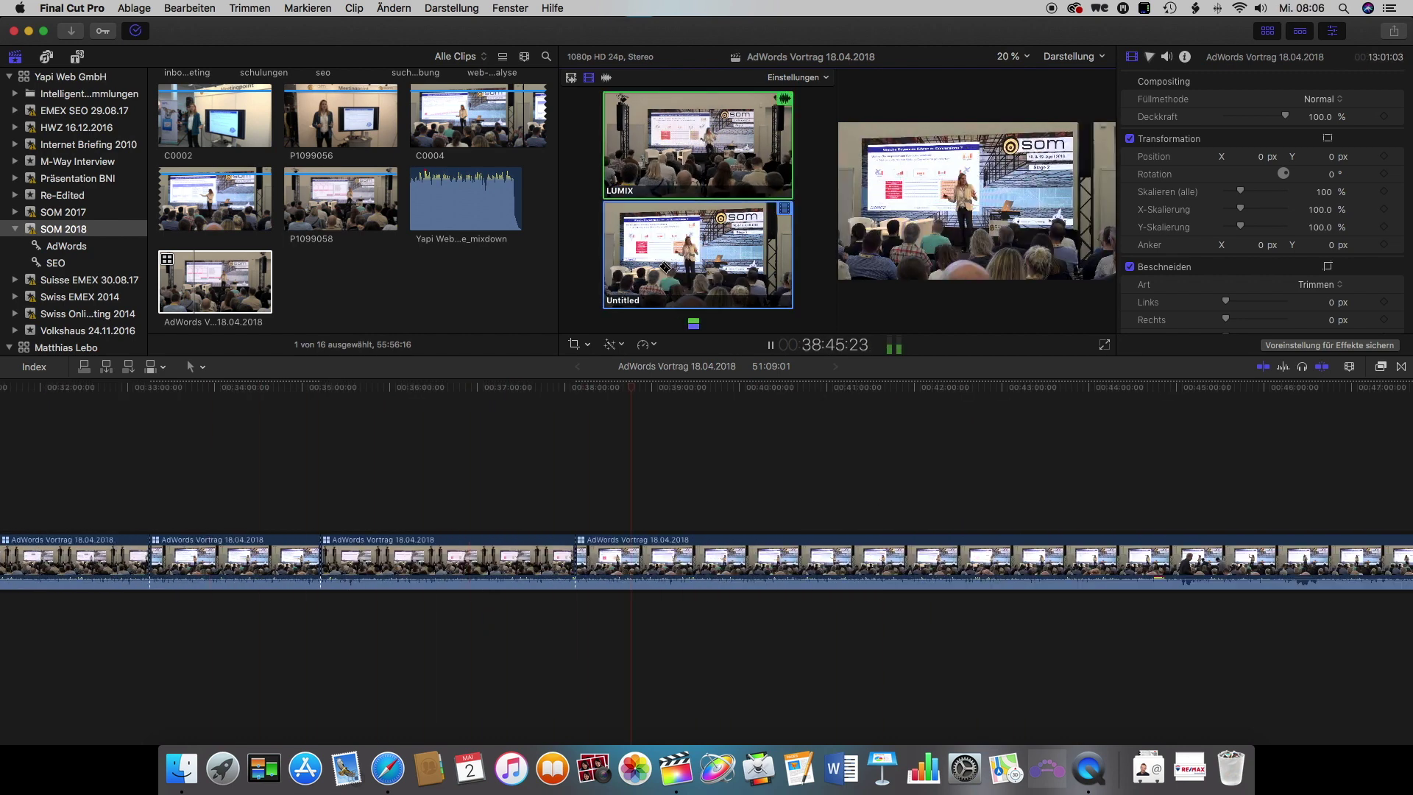
key("1")
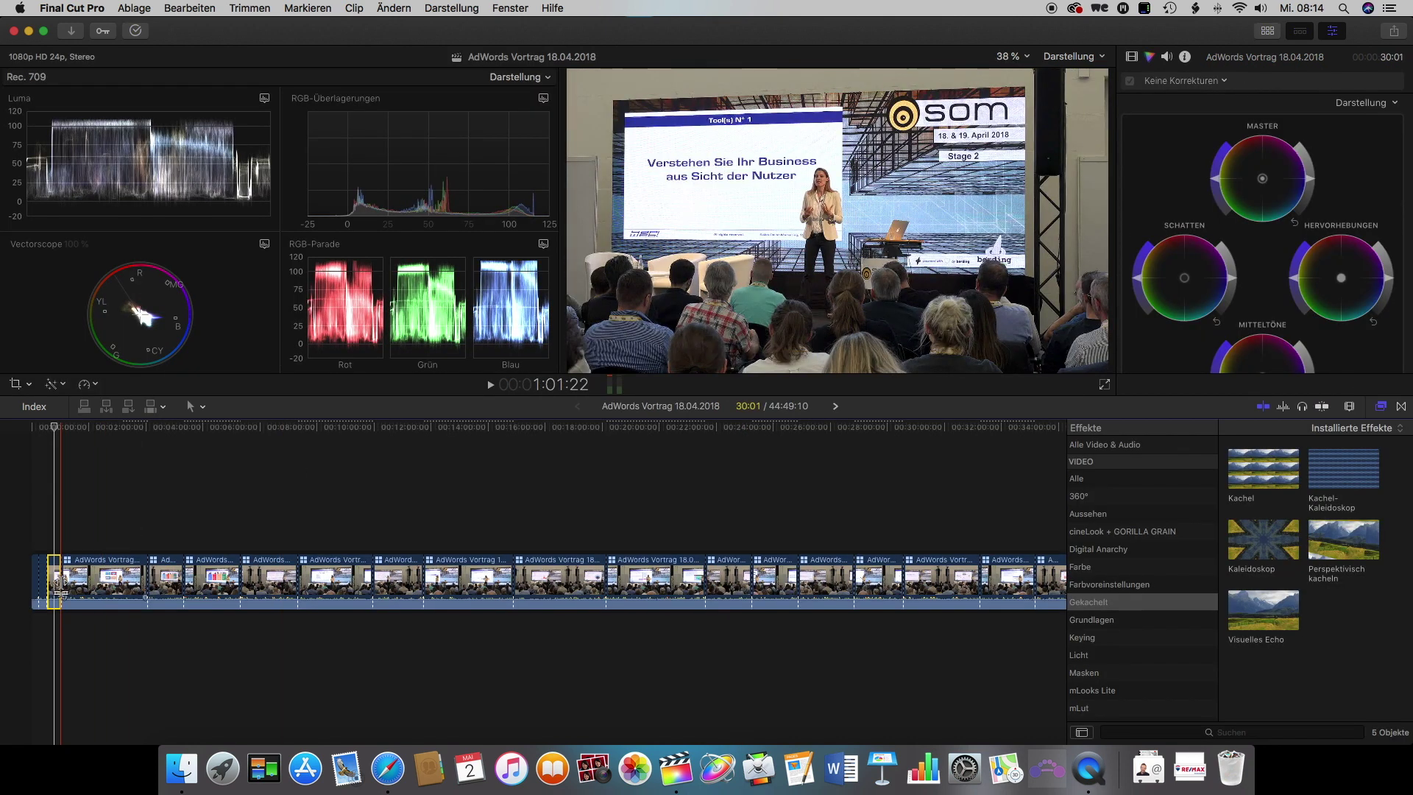
In the multicam Angle Editor, adjust the Highlights colour wheel on the LUMIX angle.
double_click(57, 578)
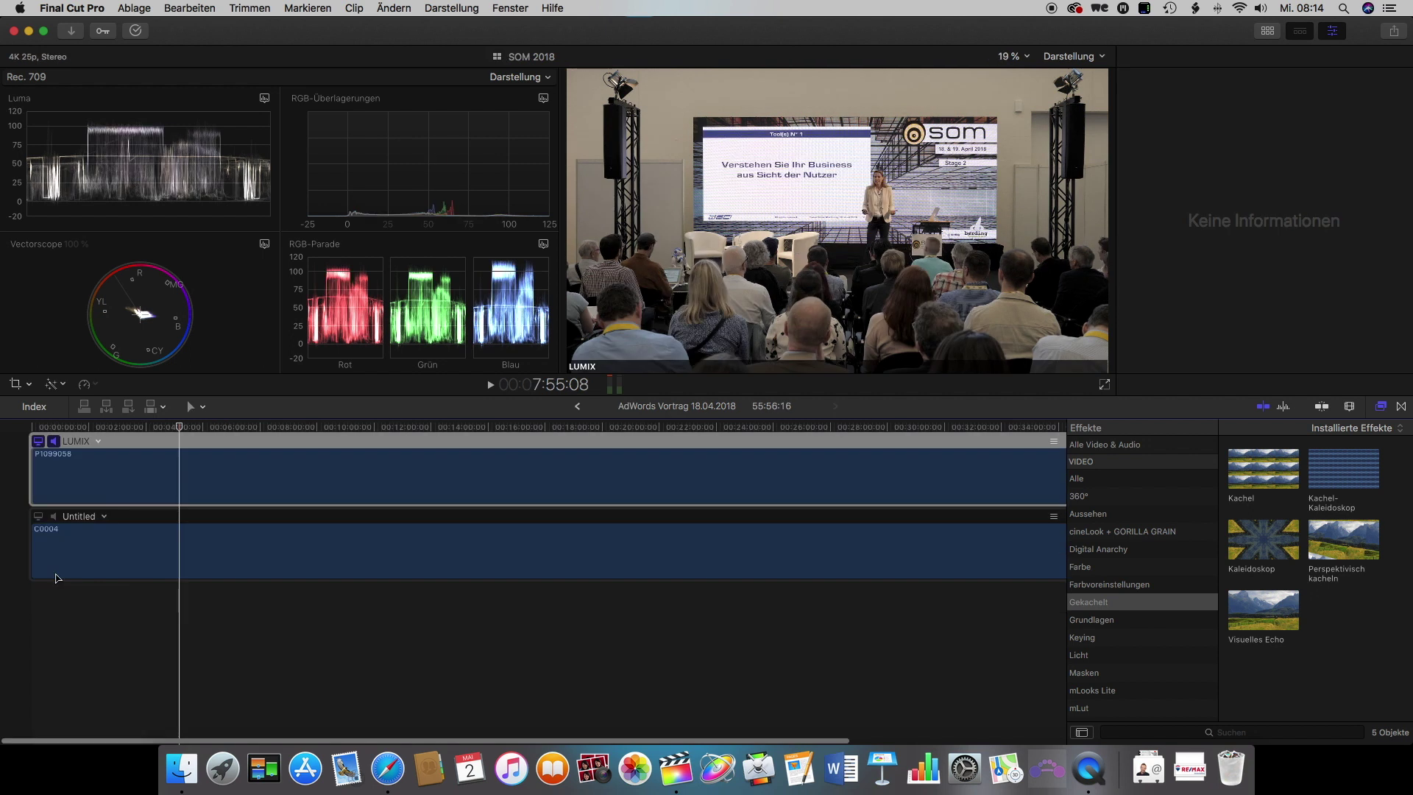
left_click(146, 462)
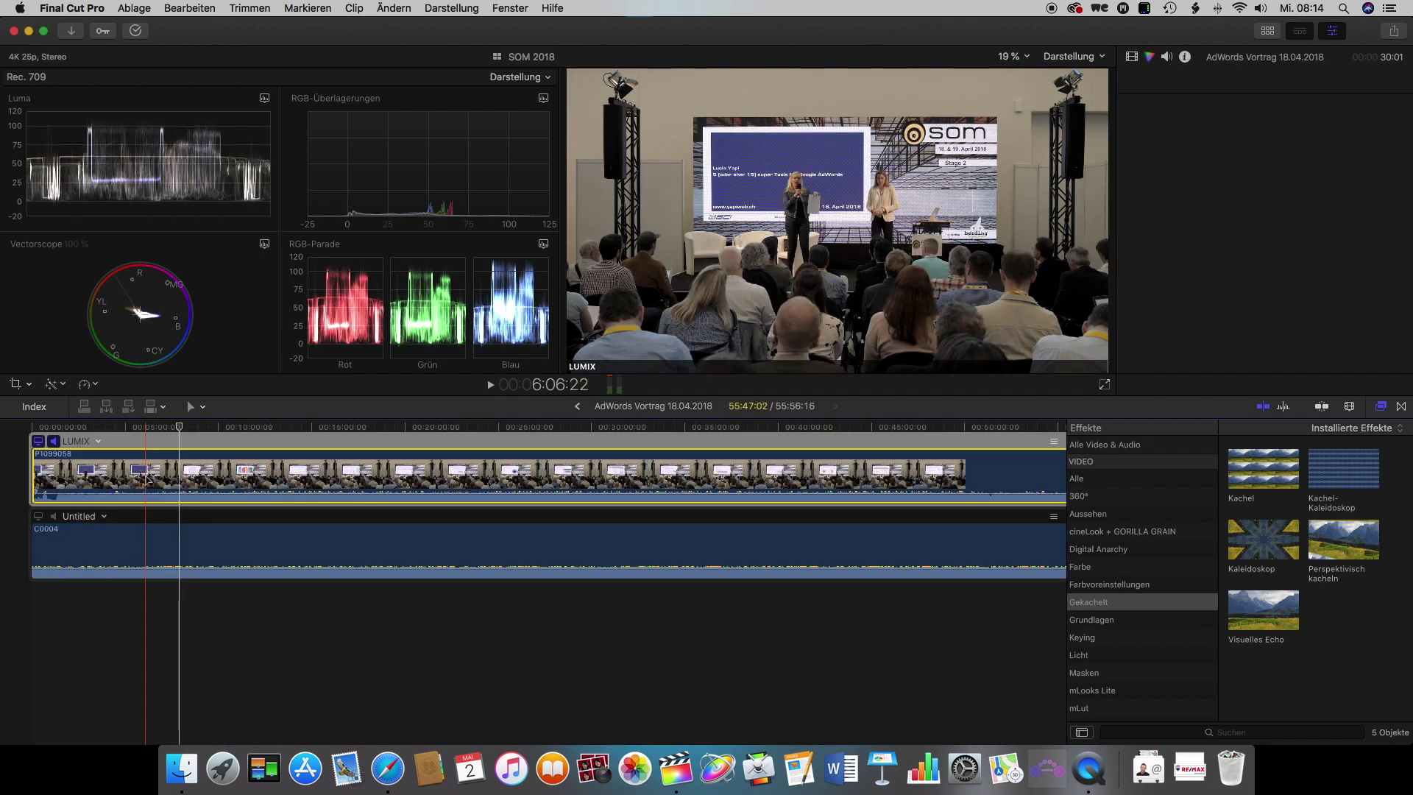
left_click(141, 426)
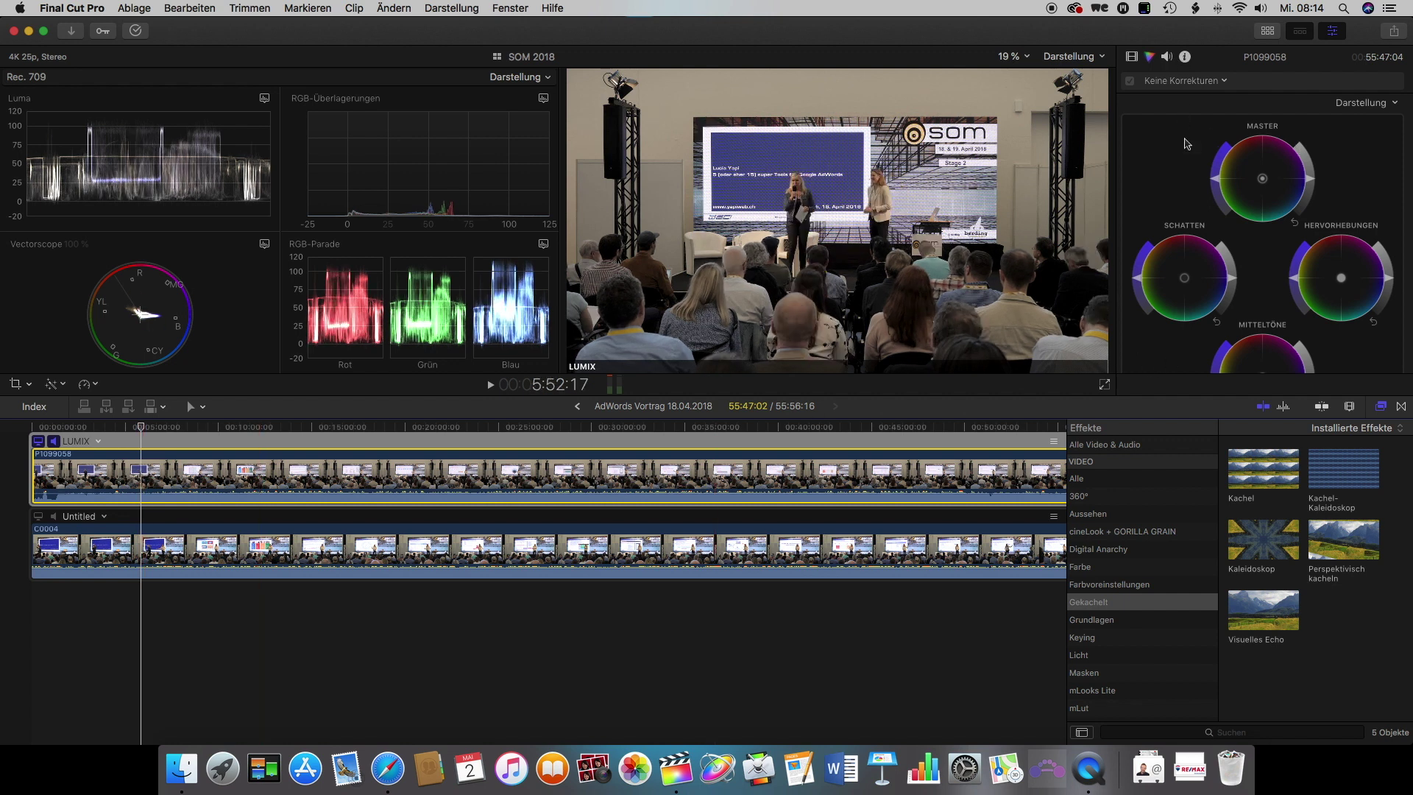
scroll(1316, 220, "down", 3)
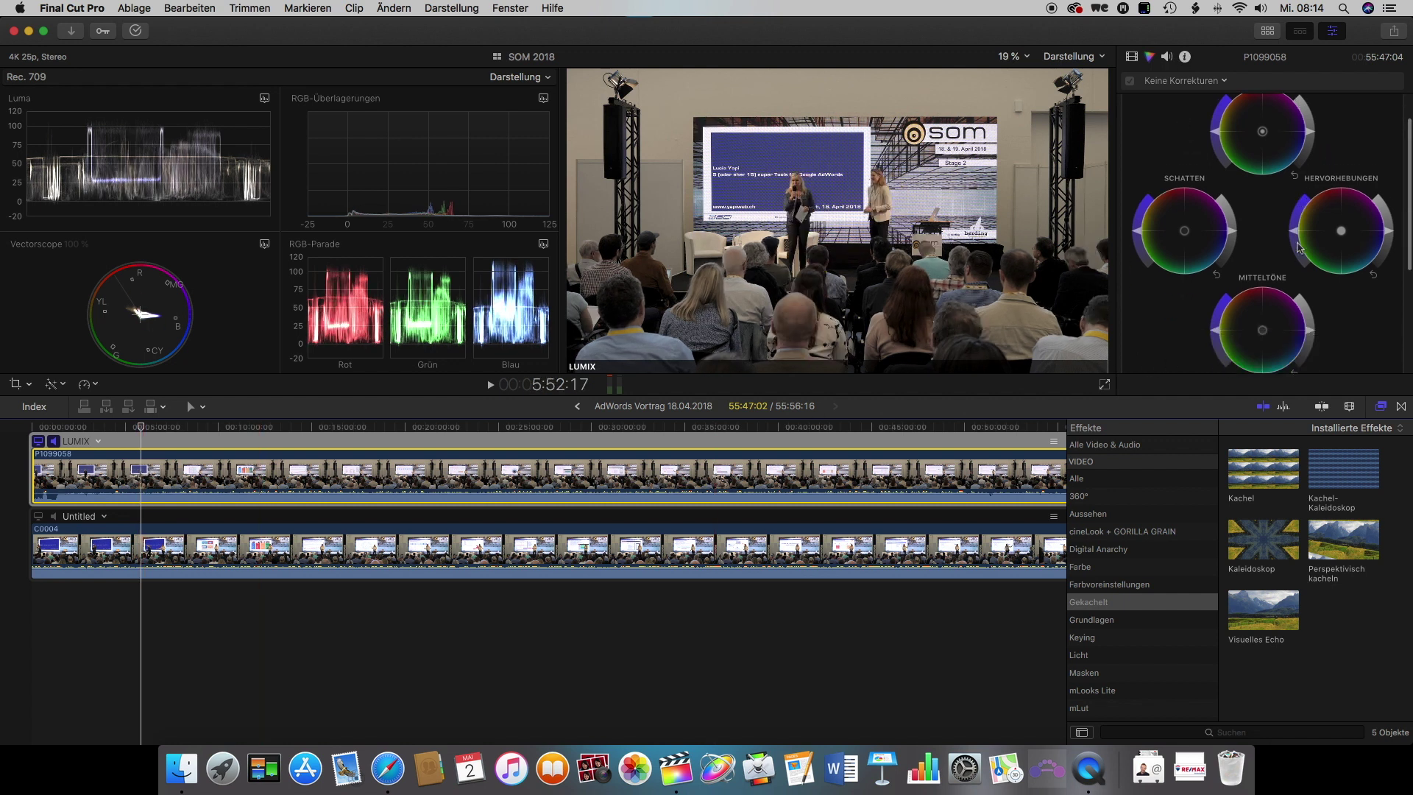
left_click_drag(1392, 222, 1389, 238)
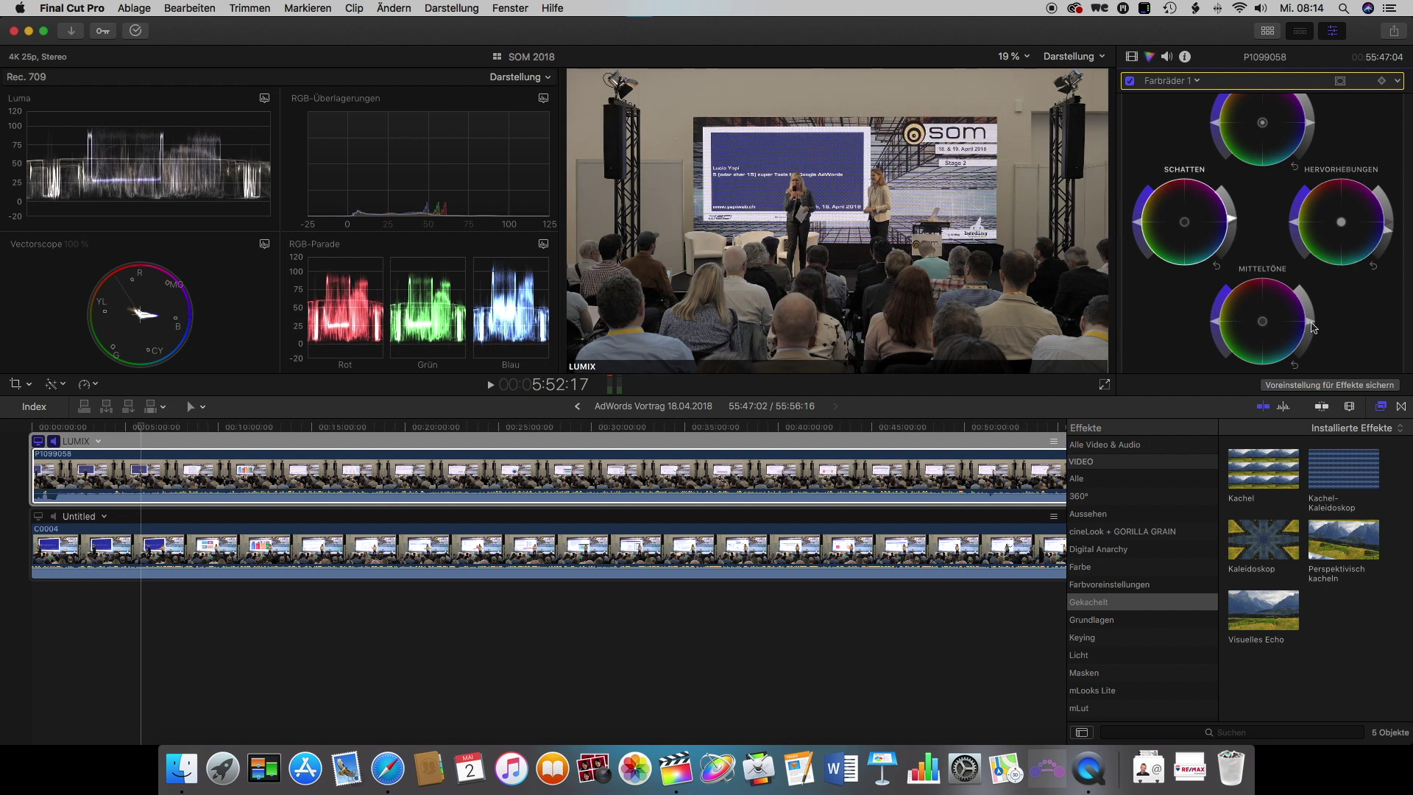
scroll(1238, 228, "up", 1)
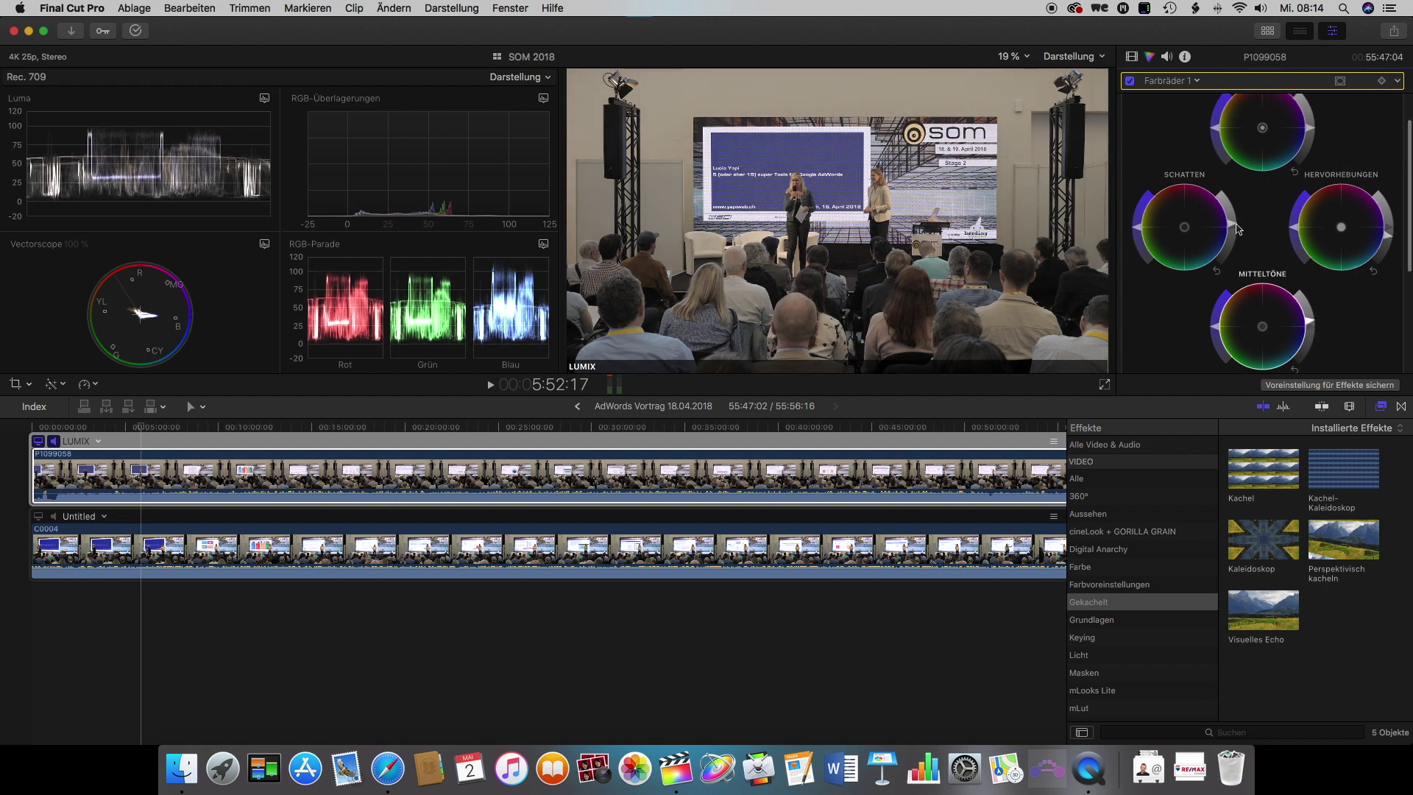
scroll(1257, 199, "up", 3)
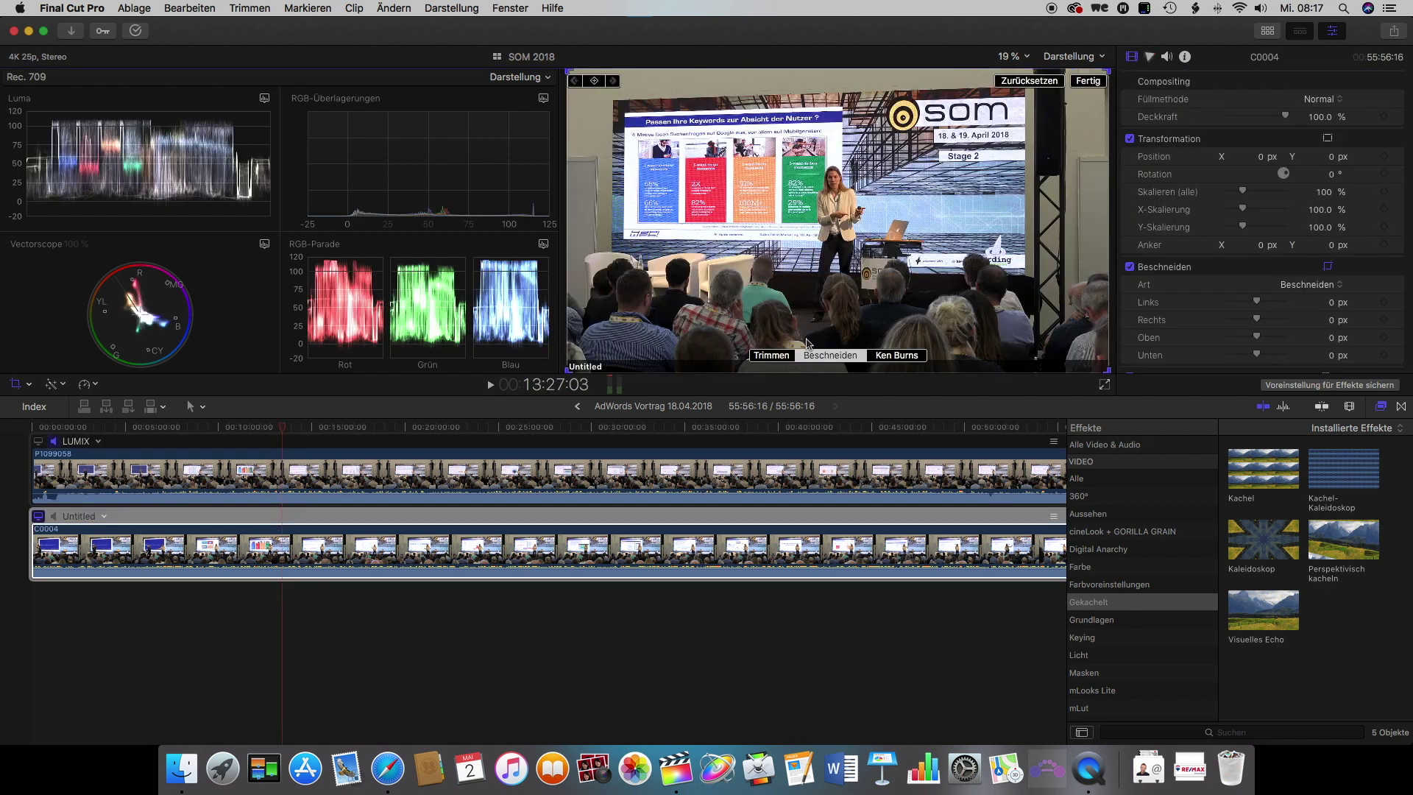
Crop the Untitled angle to a close-up of the speaker and set LUMIX as the monitoring angle.
left_click_drag(569, 369, 707, 295)
left_click_drag(896, 212, 812, 232)
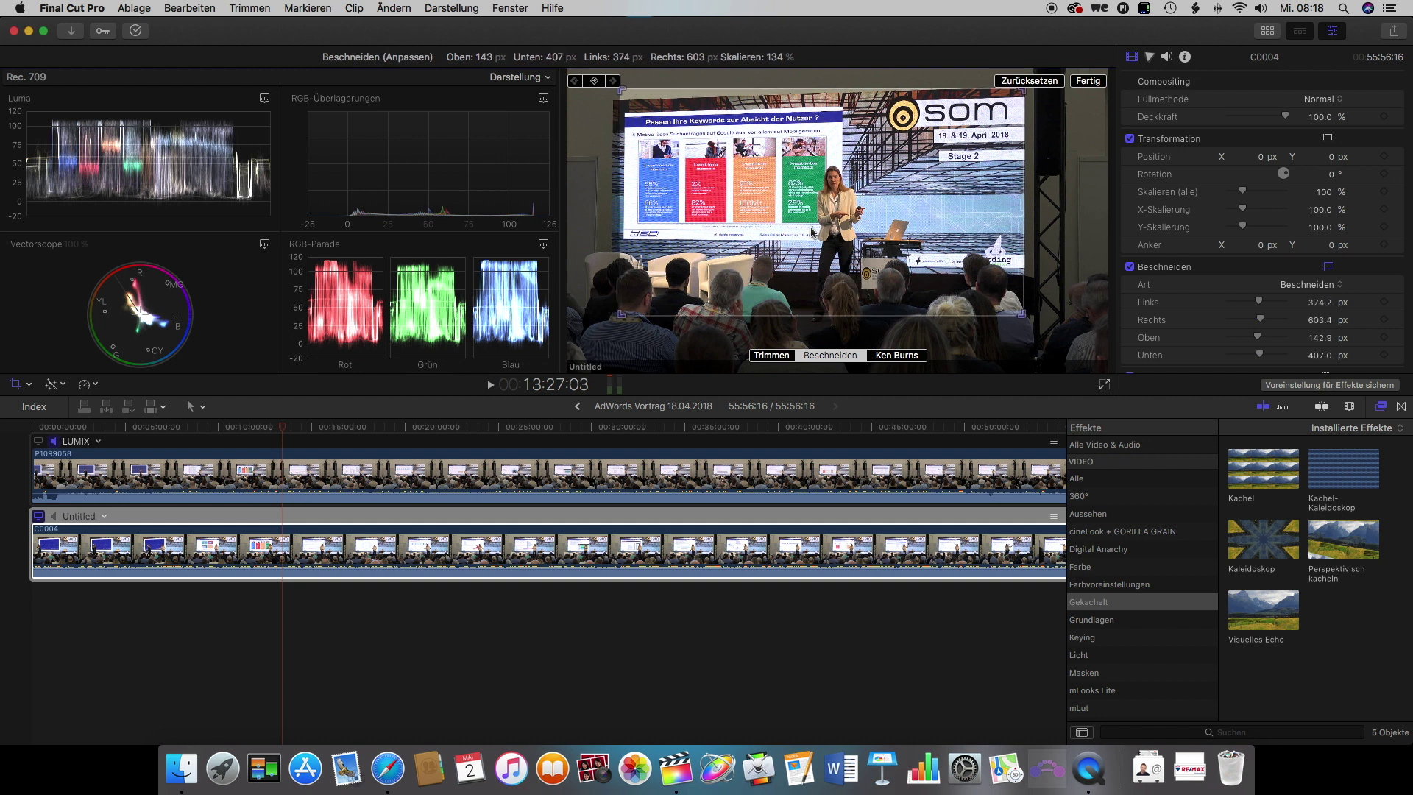
left_click_drag(812, 231, 810, 234)
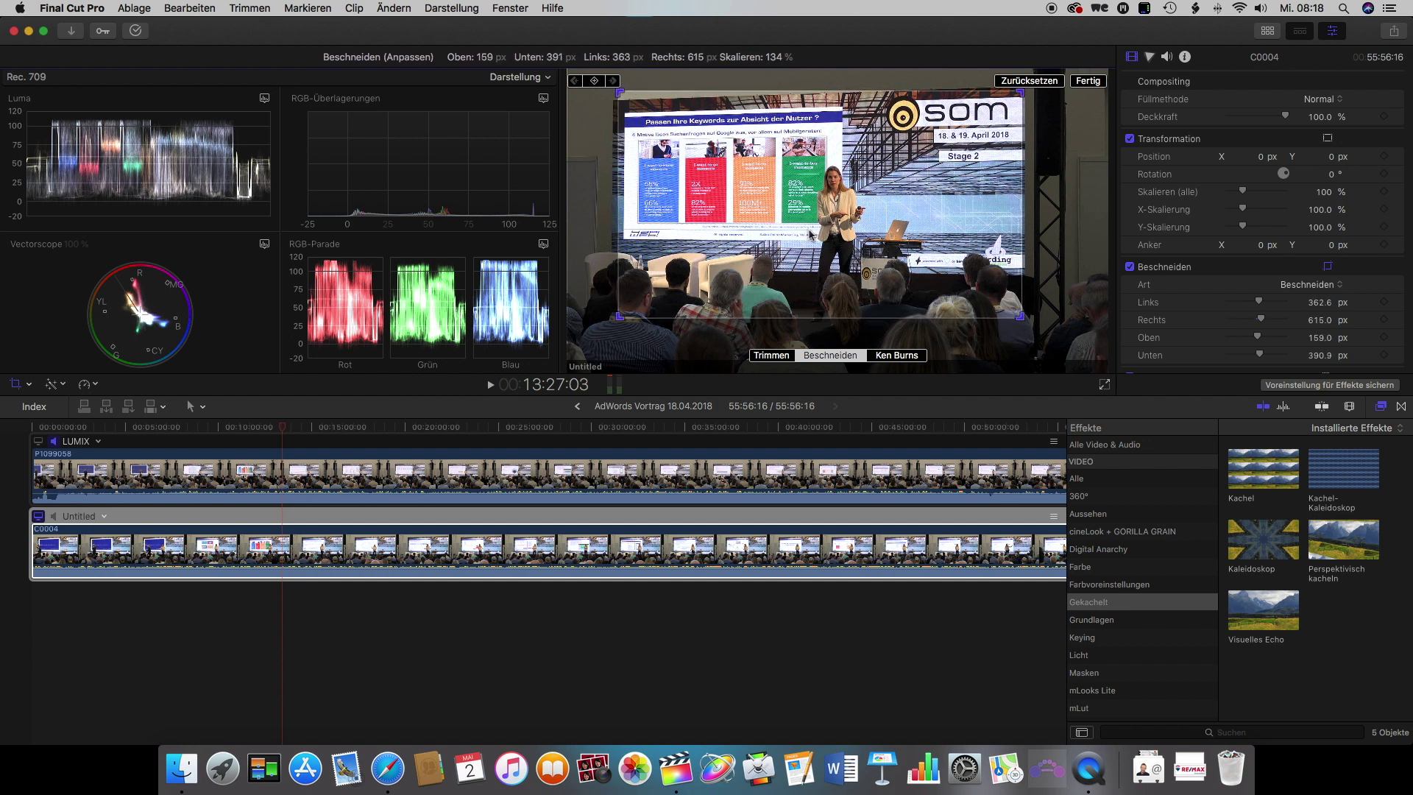
left_click(1087, 80)
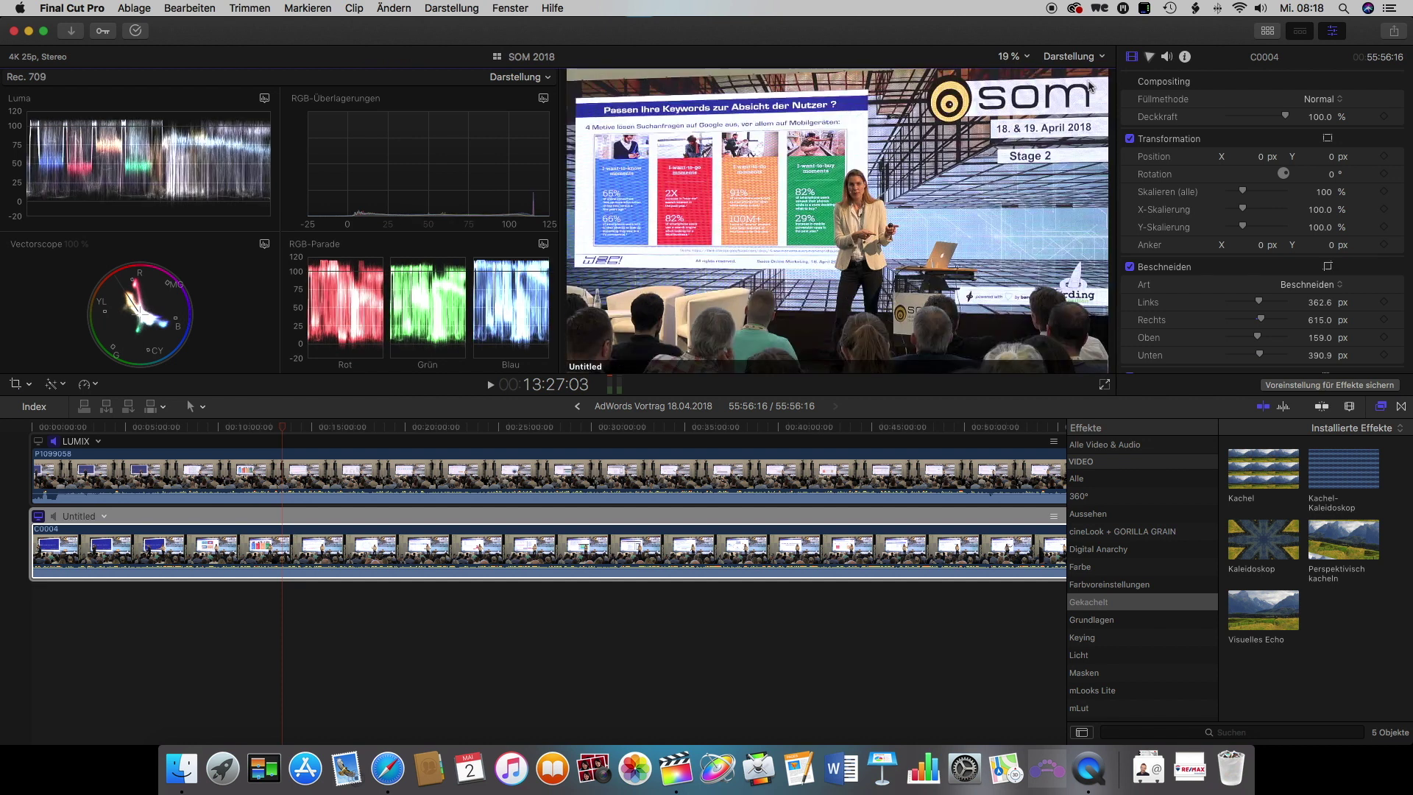
left_click(37, 440)
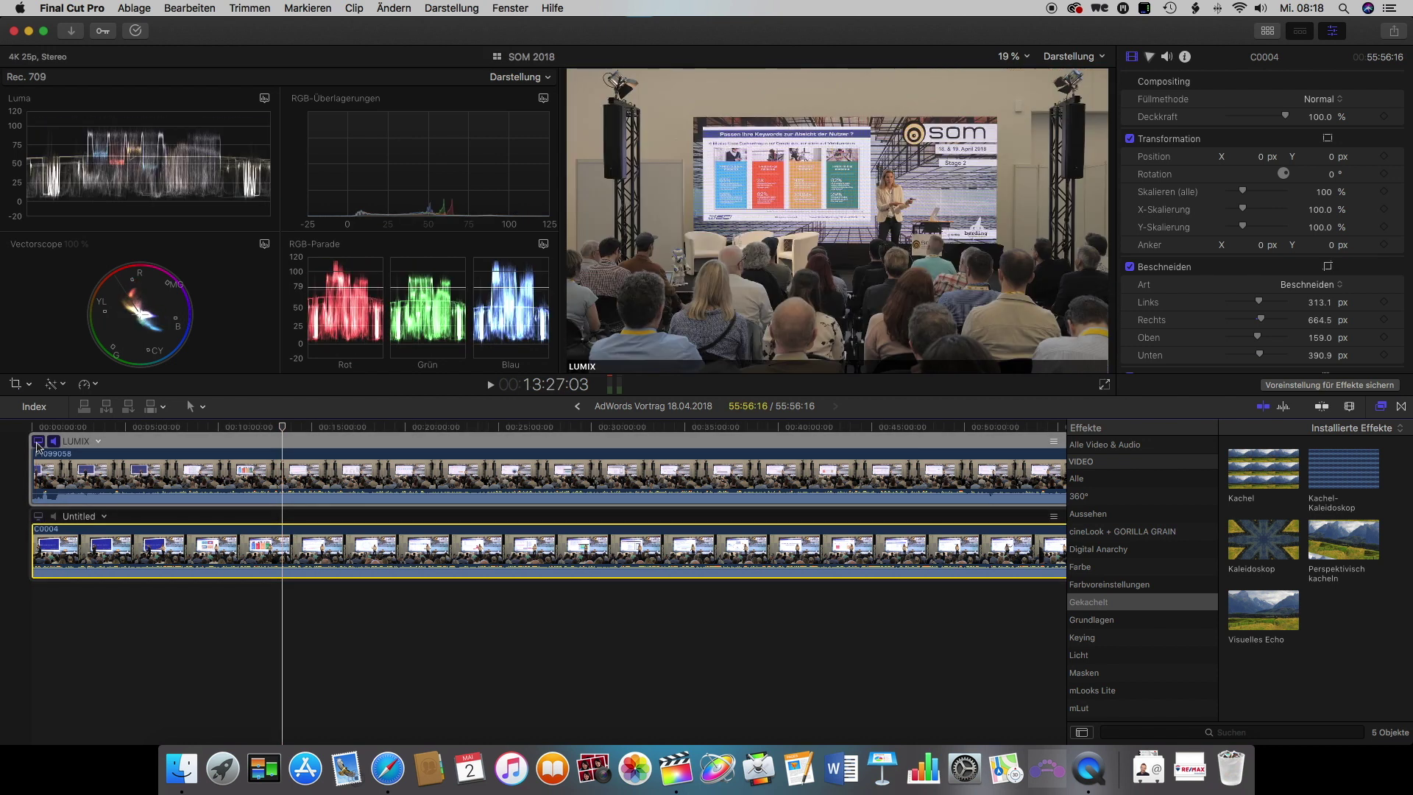
Back in the project, extend the Yapi Web Logo klein overlay to the talk's end with snapping on.
left_click(579, 406)
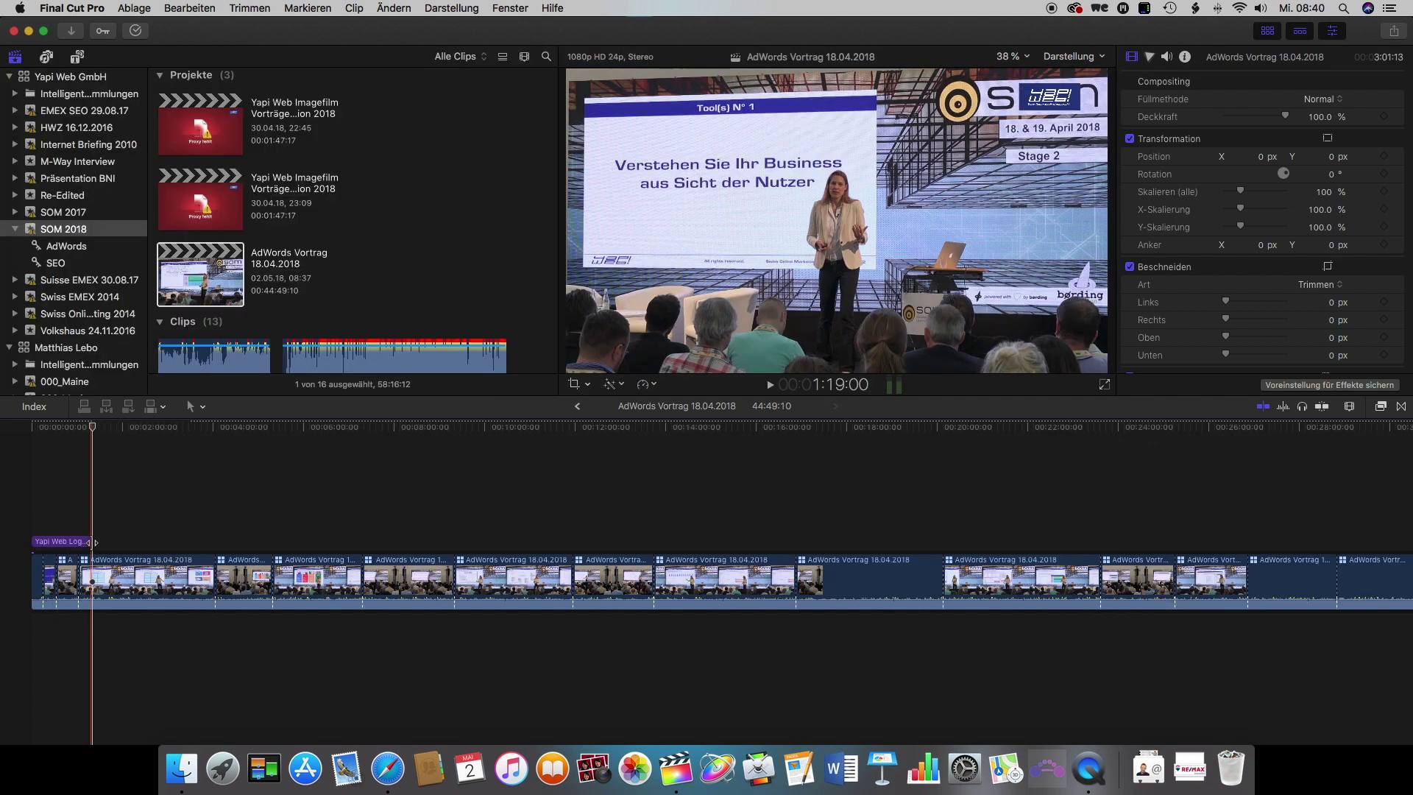
left_click_drag(94, 543, 1359, 543)
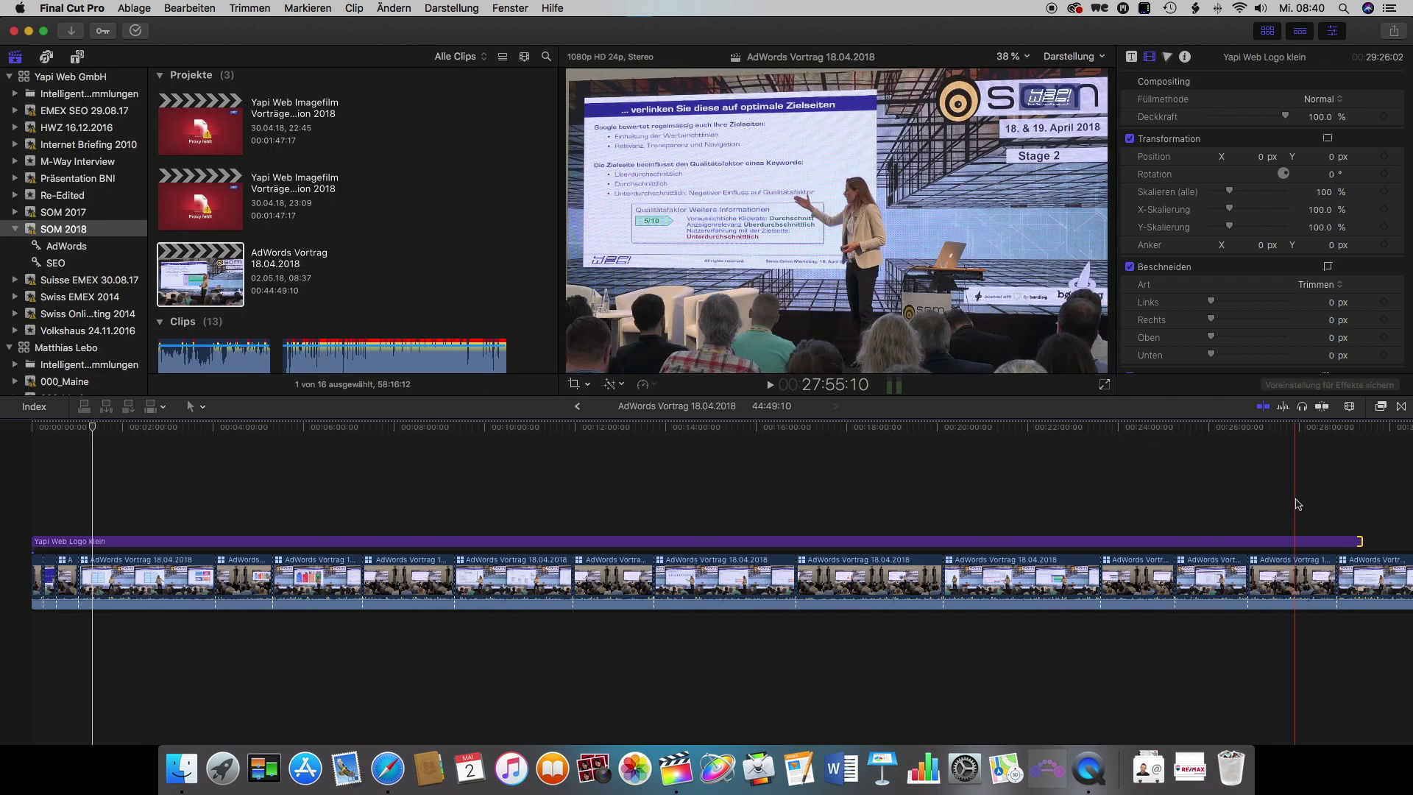
key("super+minus")
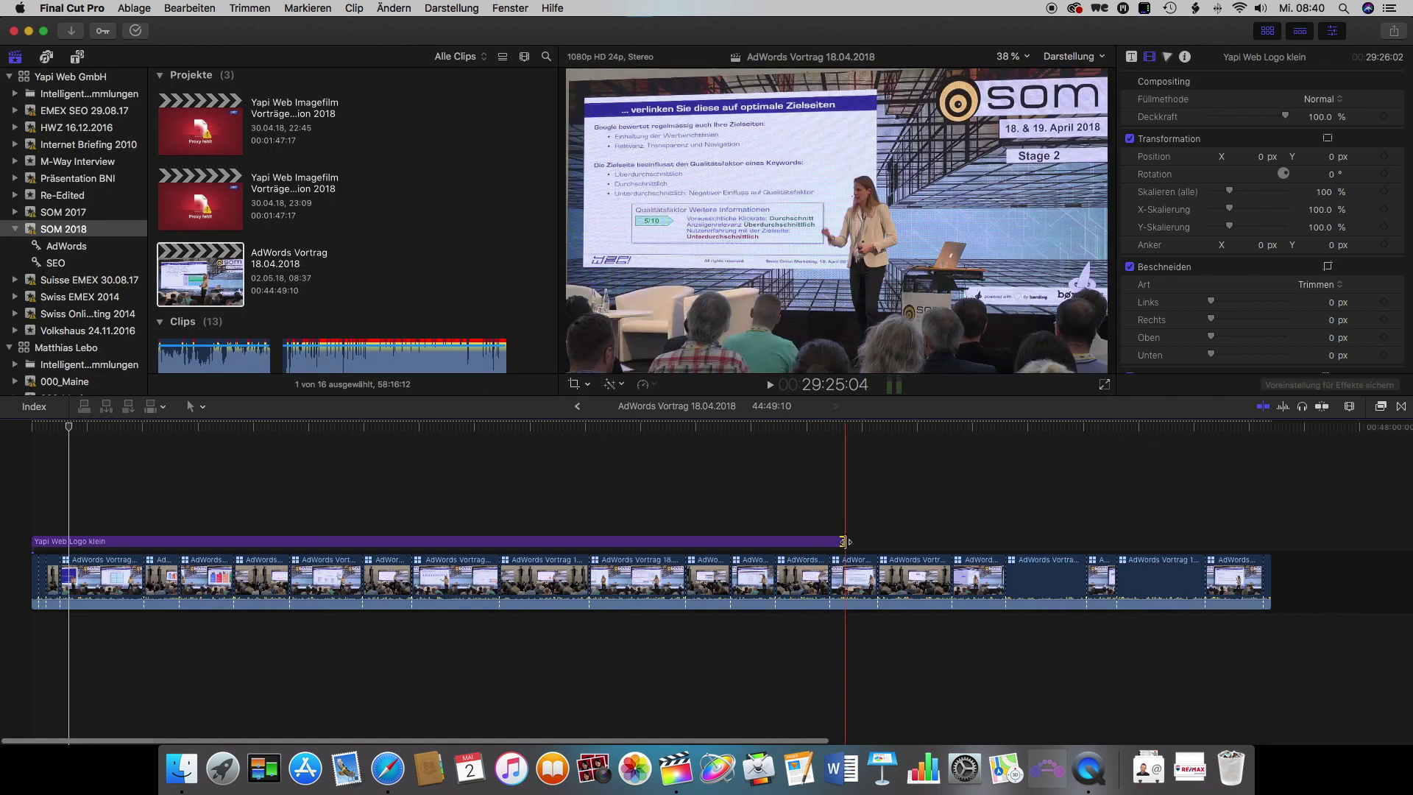
left_click_drag(844, 542, 1271, 536)
key("n")
left_click(615, 498)
Play back the end of the storyline to check the dissolve into the closing title.
key("shift+z")
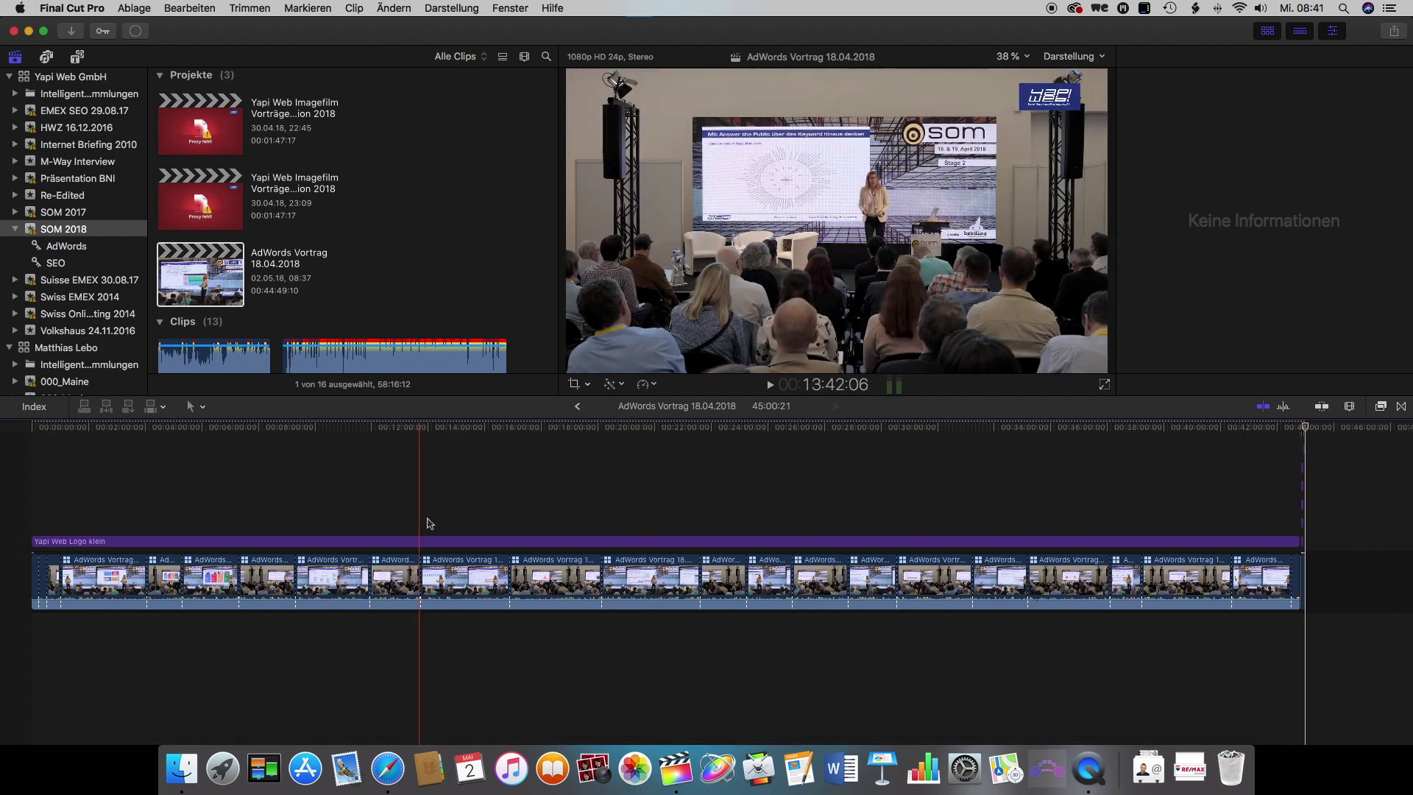
left_click(1298, 515)
key("space")
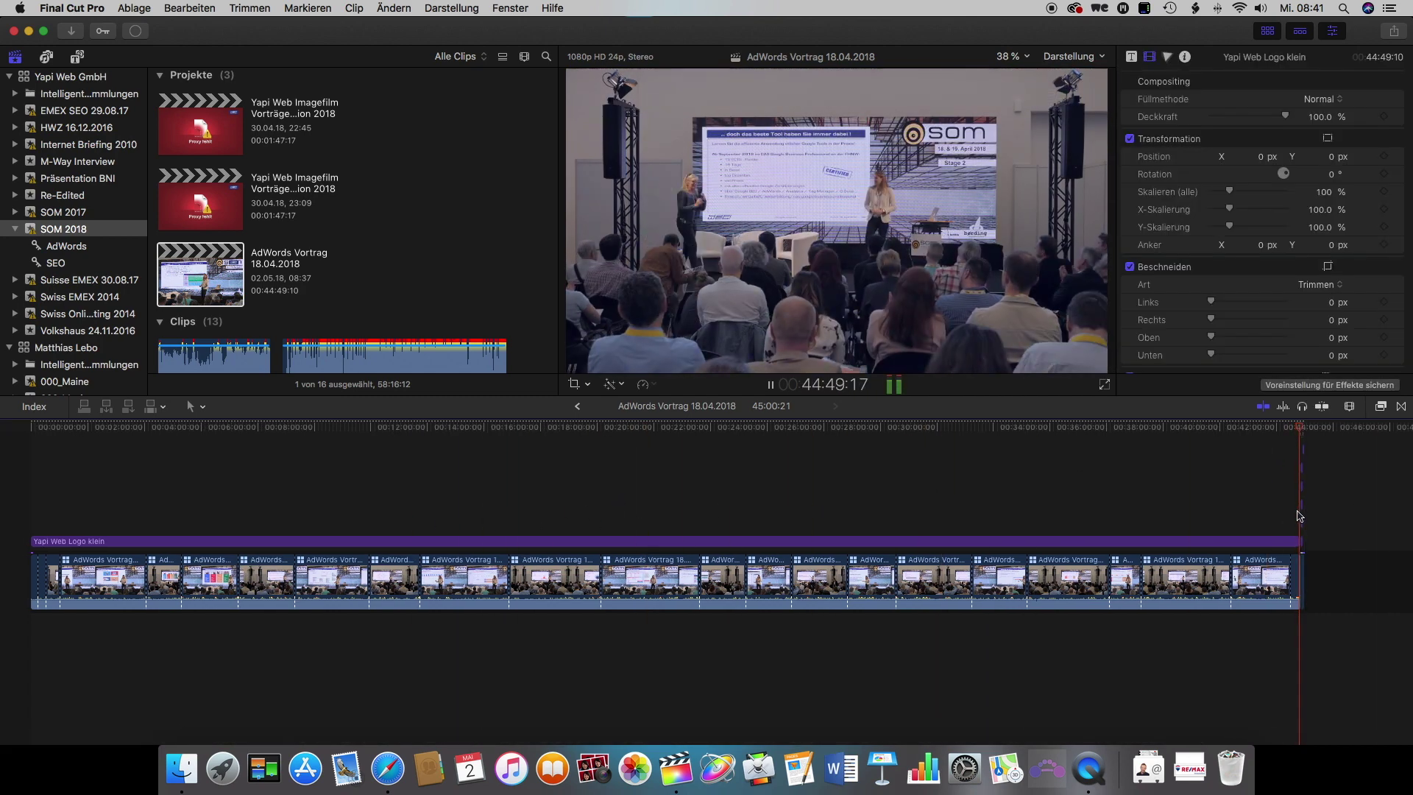
key("super+equal")
left_click(895, 587)
key("space")
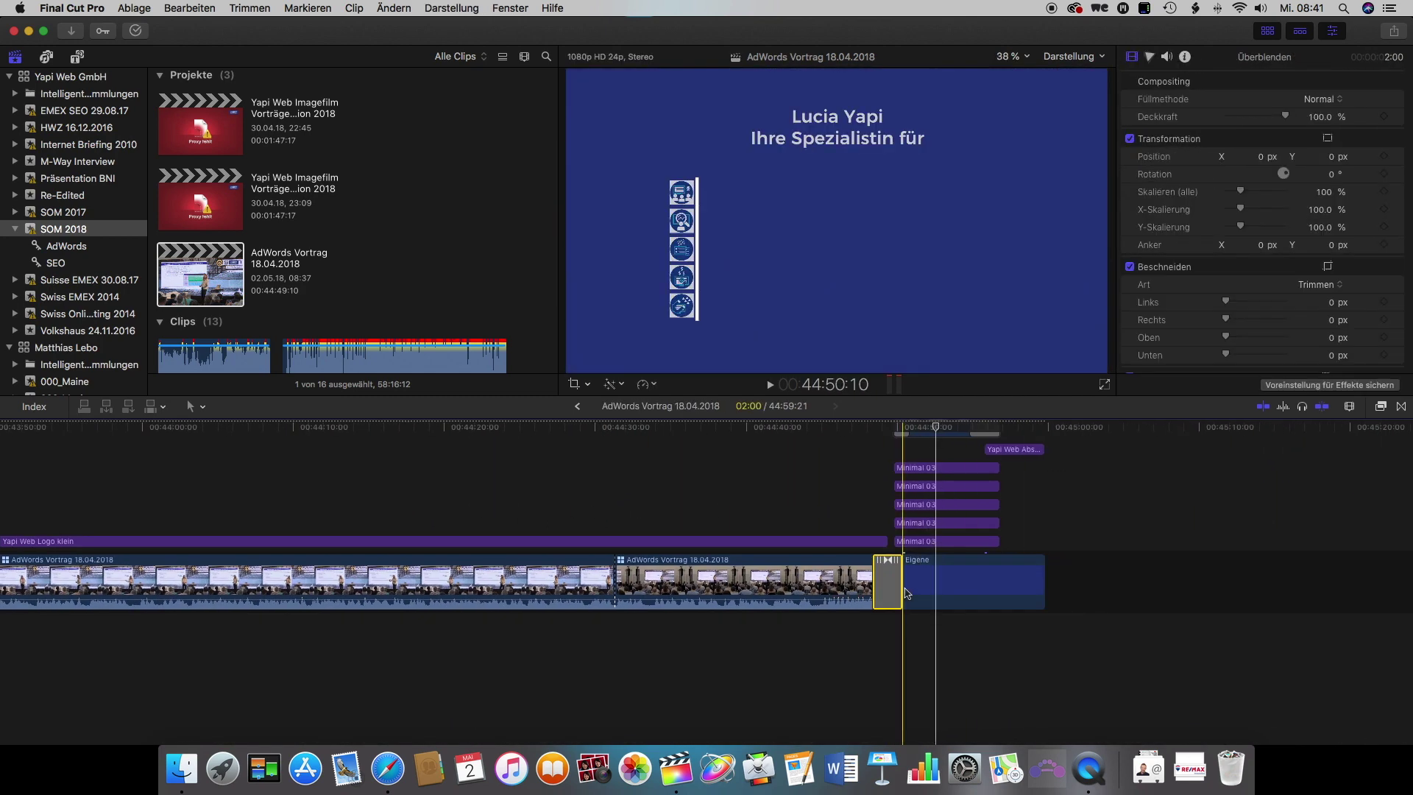
key("j")
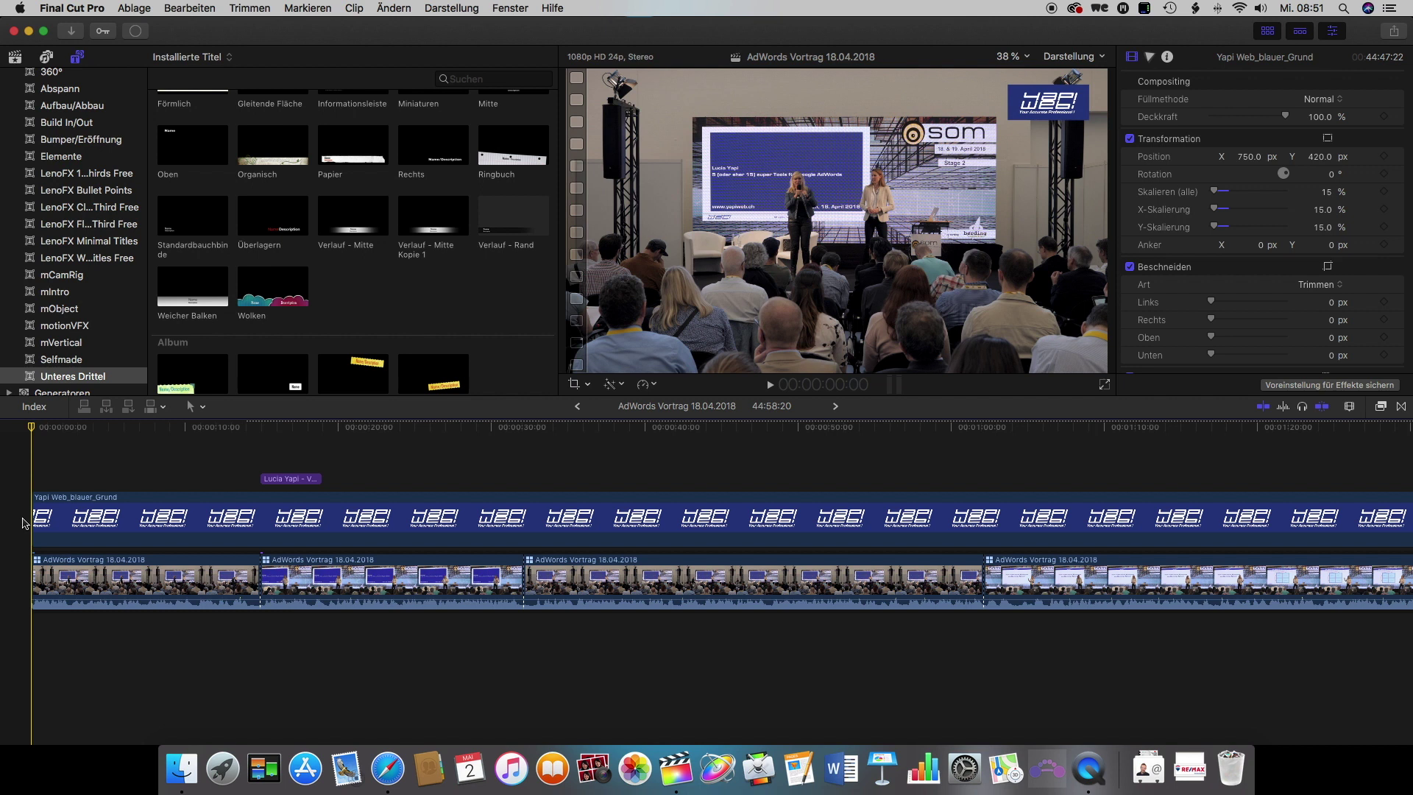
key("space")
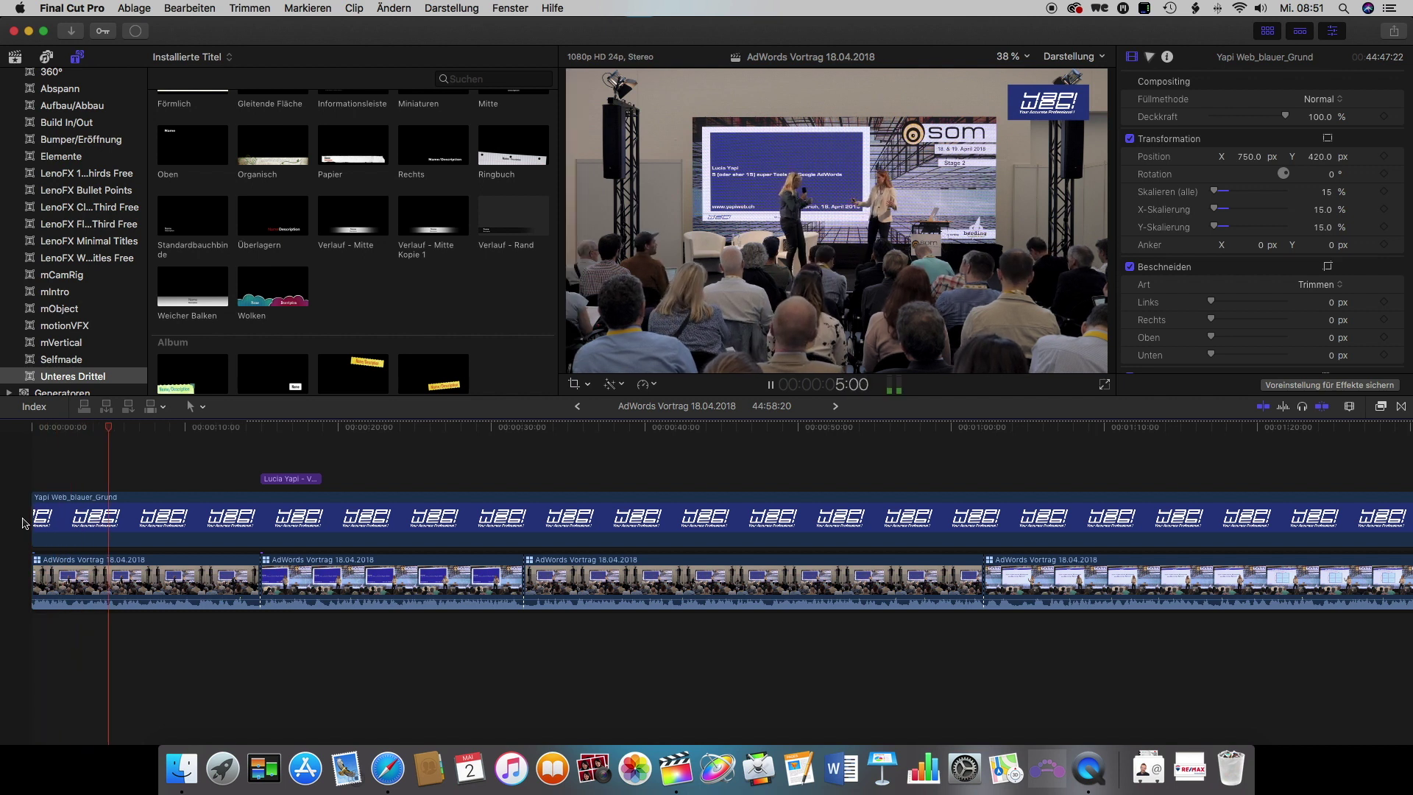